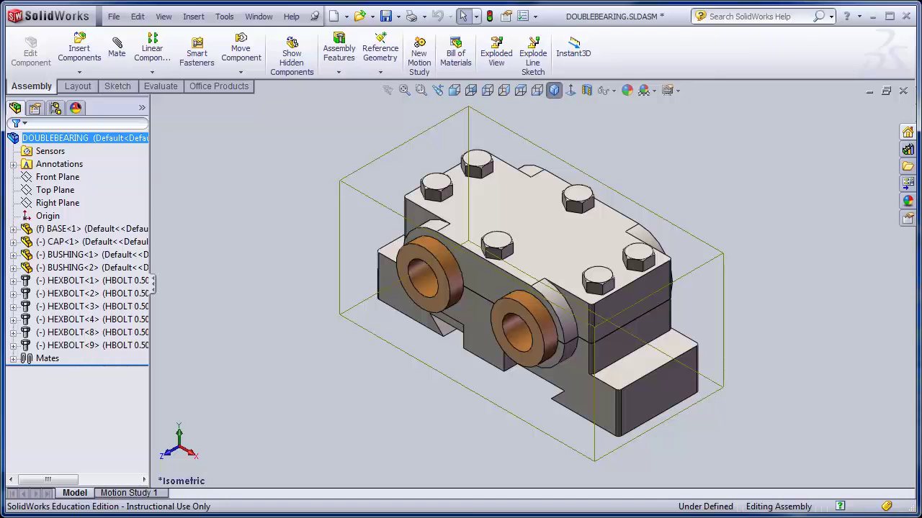
Step: Explode the DOUBLEBEARING assembly and fit the whole exploded model in view
right_click(106, 141)
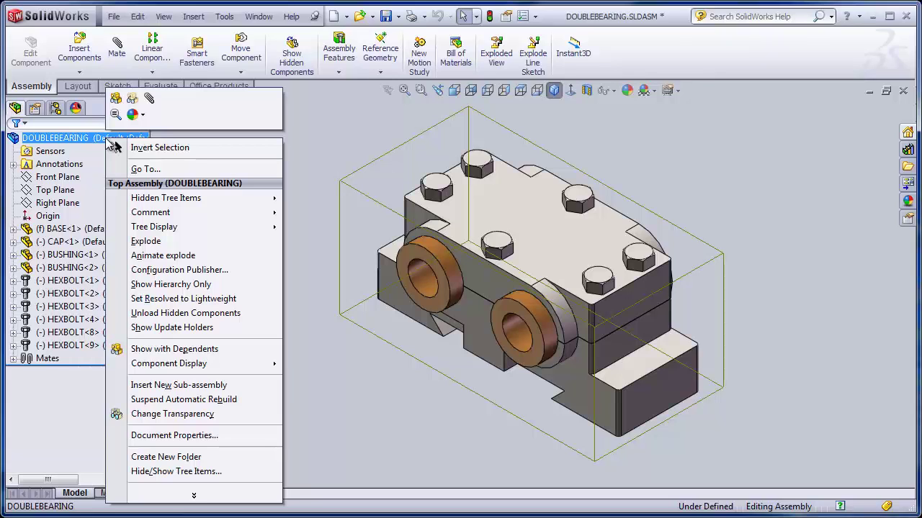
left_click(148, 242)
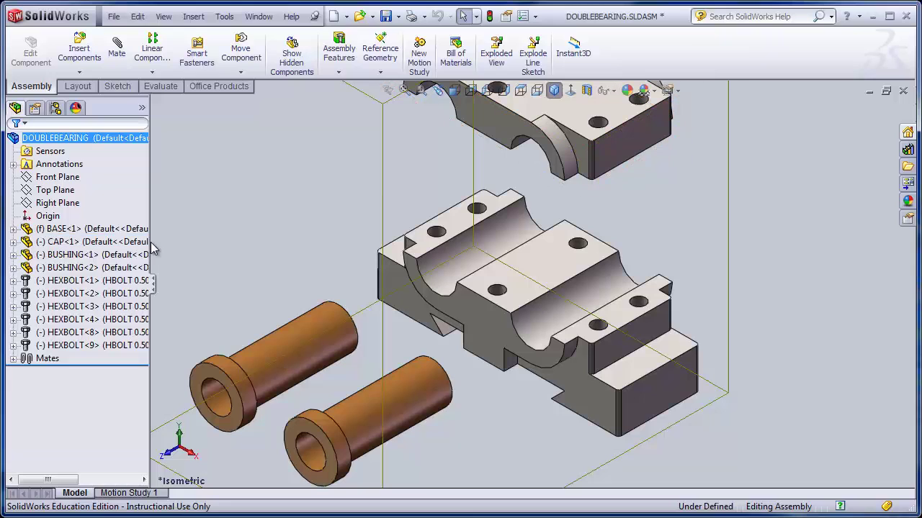
key("f")
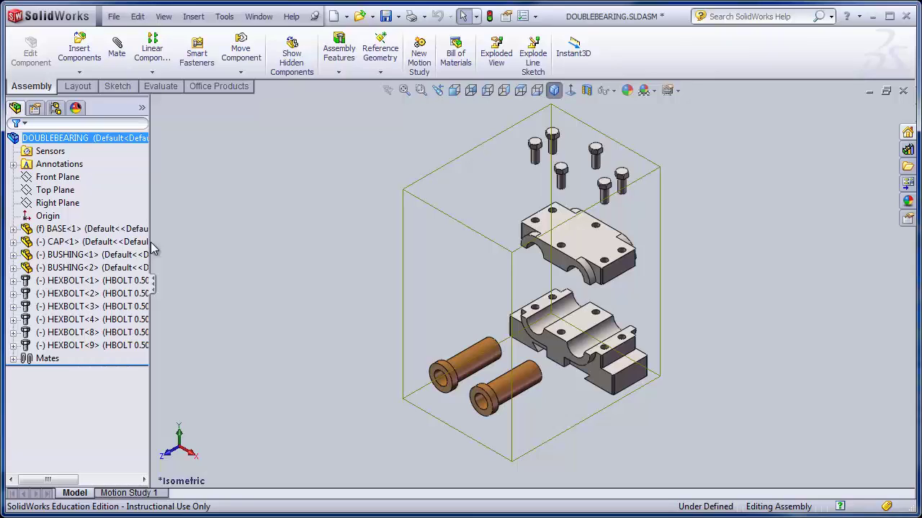
Step: Create a new drawing from the first DRAW_A template and place an isometric view of the exploded DOUBLEBEARING assembly
left_click(115, 17)
left_click(139, 36)
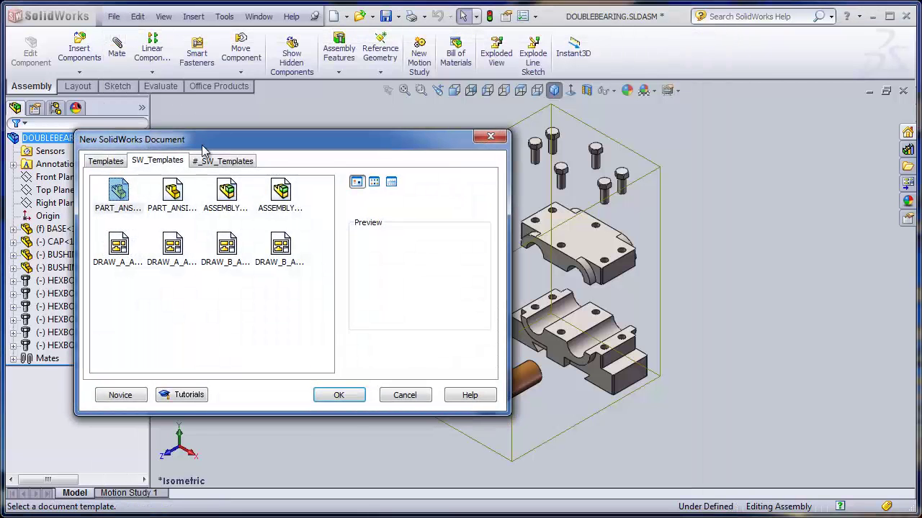
double_click(119, 246)
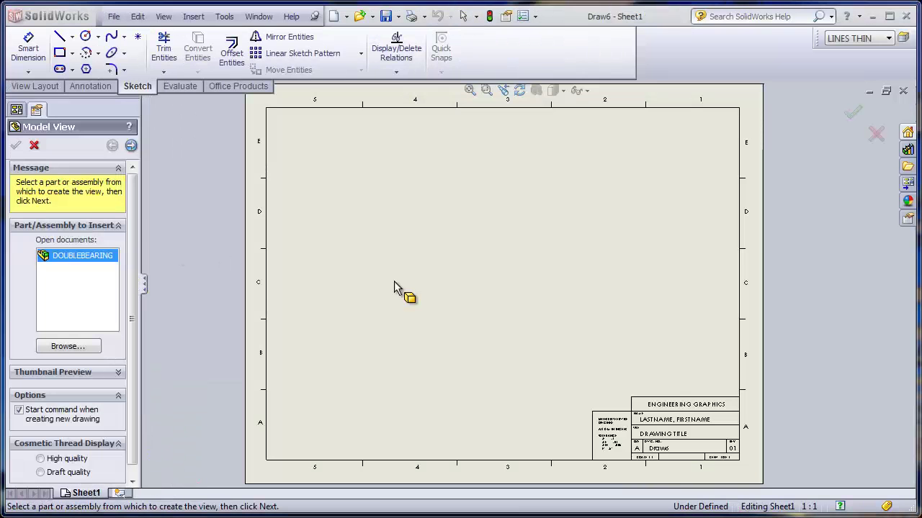
double_click(76, 258)
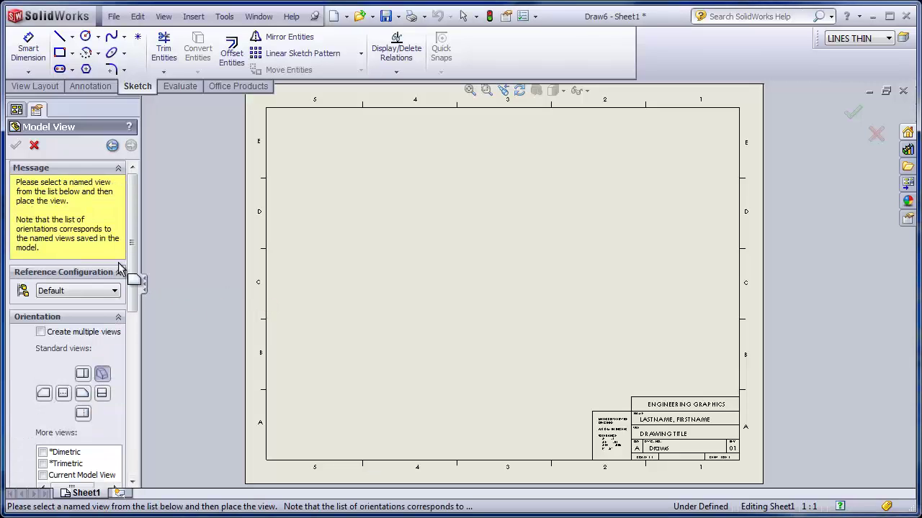
left_click(408, 305)
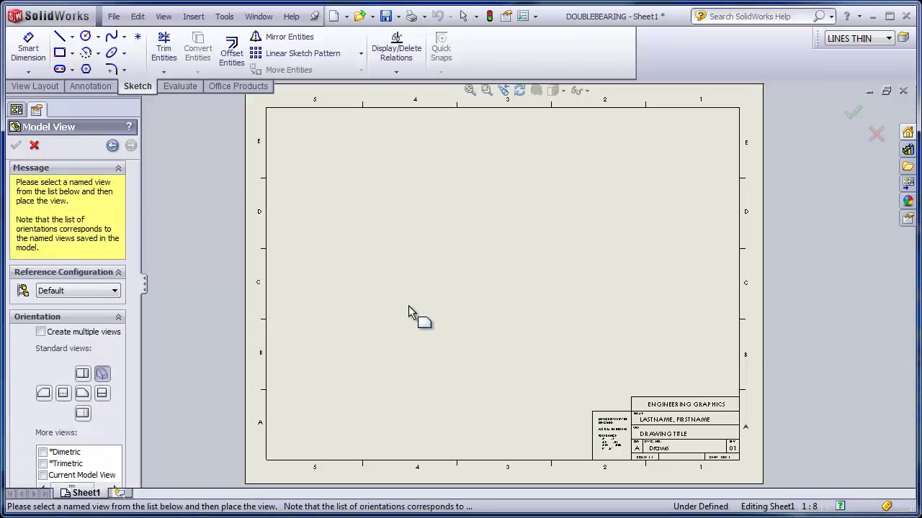
left_click(581, 265)
Step: Set the sheet scale to 1:4 and move the exploded view slightly up and left on the sheet
right_click(582, 262)
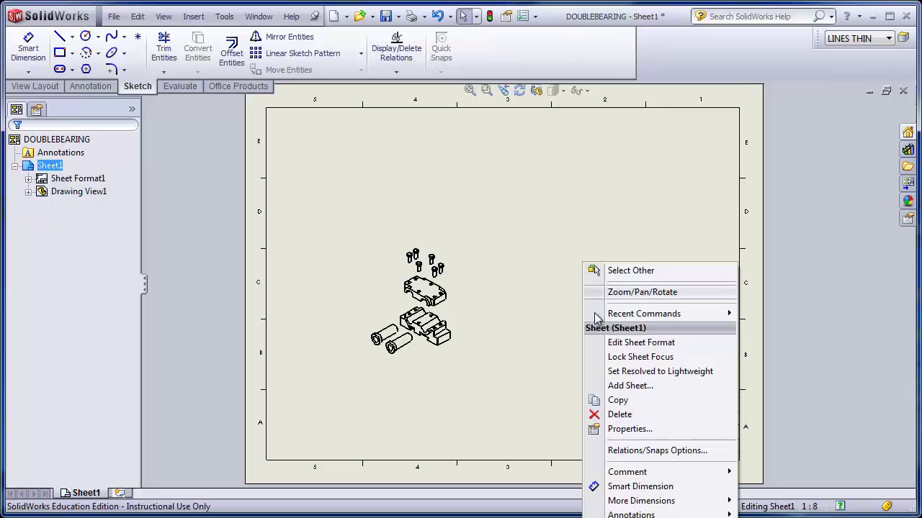
left_click(630, 429)
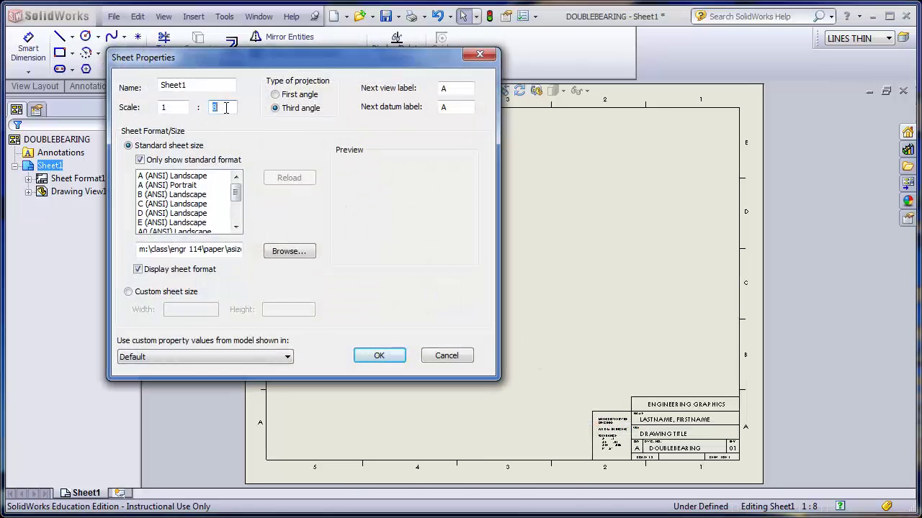
type("4")
key("Return")
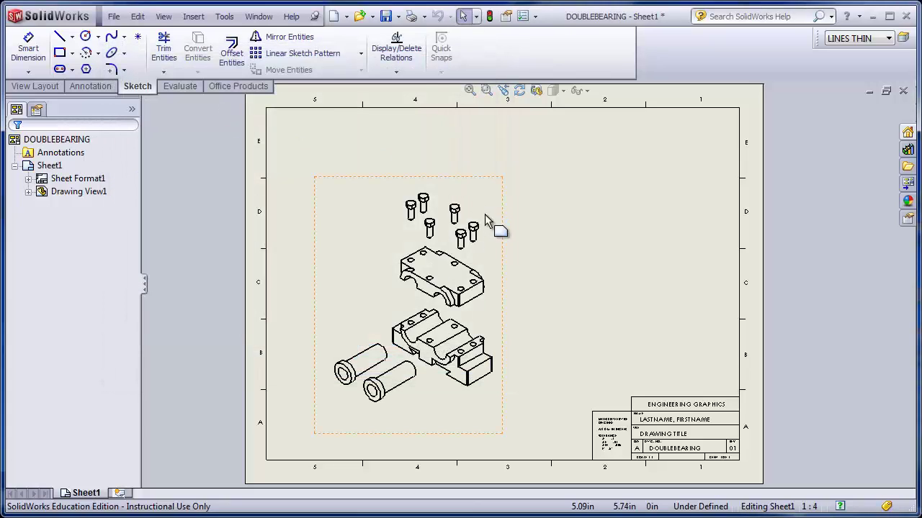
left_click_drag(455, 183, 435, 161)
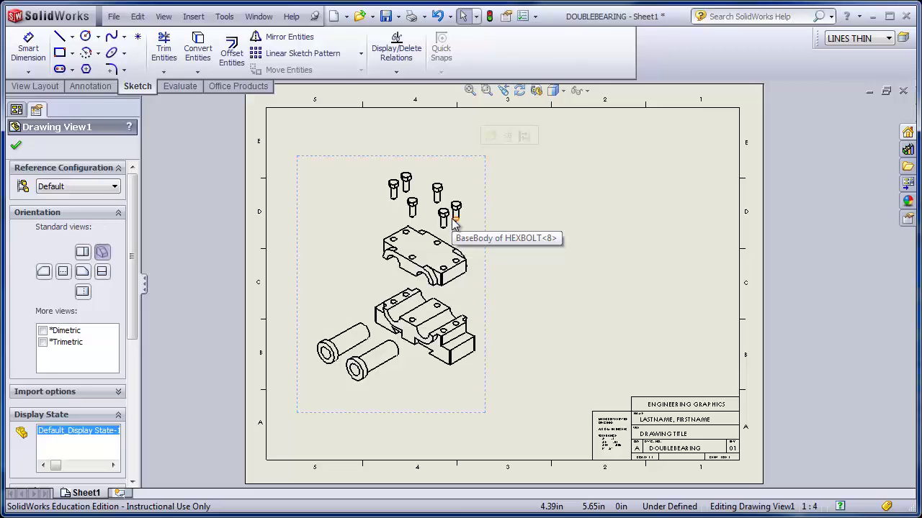
Step: Insert a top-level bill of materials using bom-standard along the sheet's upper border, and move the exploded view down clear of it
left_click(195, 17)
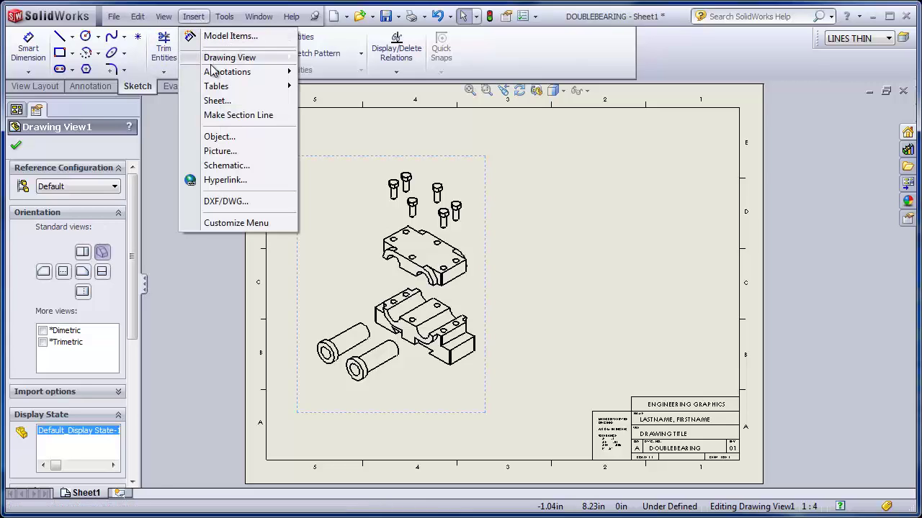
mouse_move(216, 86)
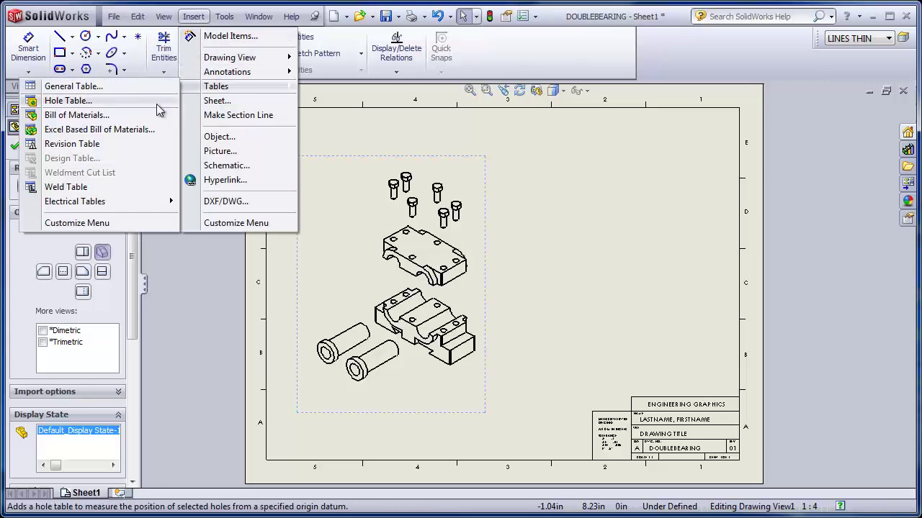
left_click(89, 118)
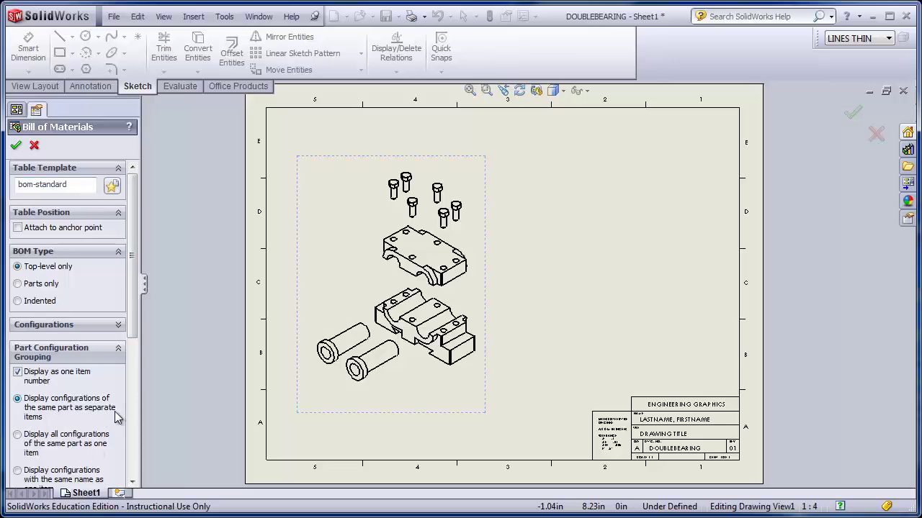
left_click(14, 146)
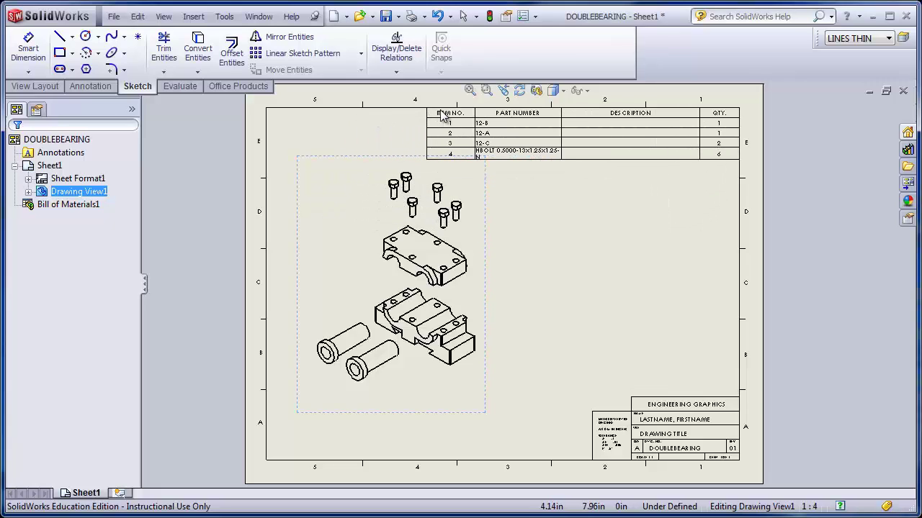
left_click(442, 117)
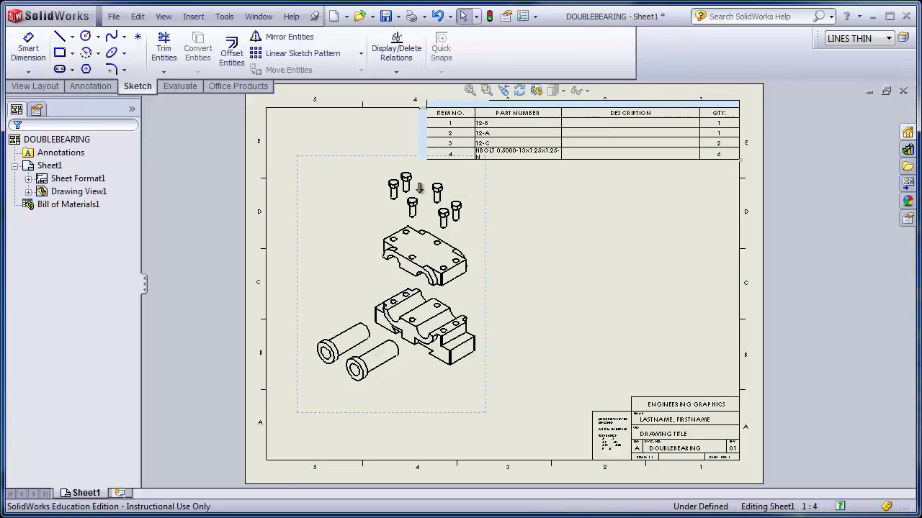
left_click_drag(377, 162, 376, 196)
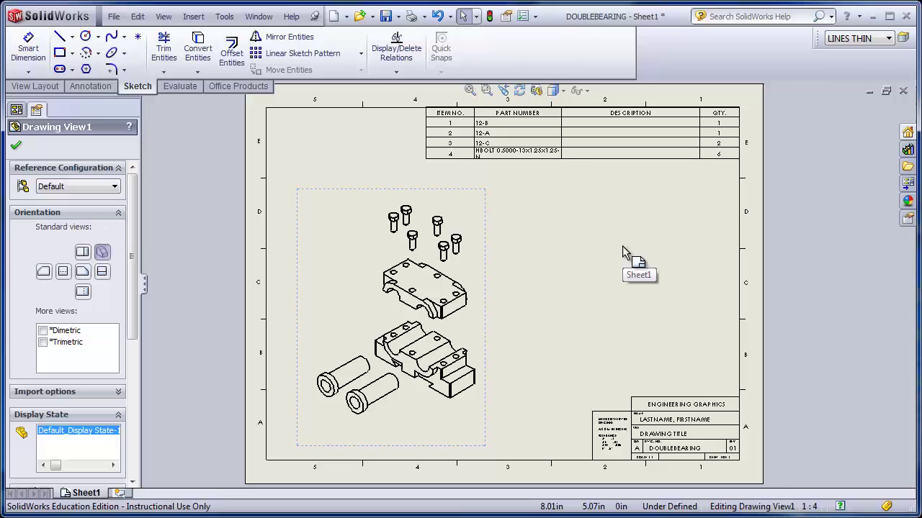
Step: Examine the part numbers, descriptions and quantities in the bill of materials table
key("f")
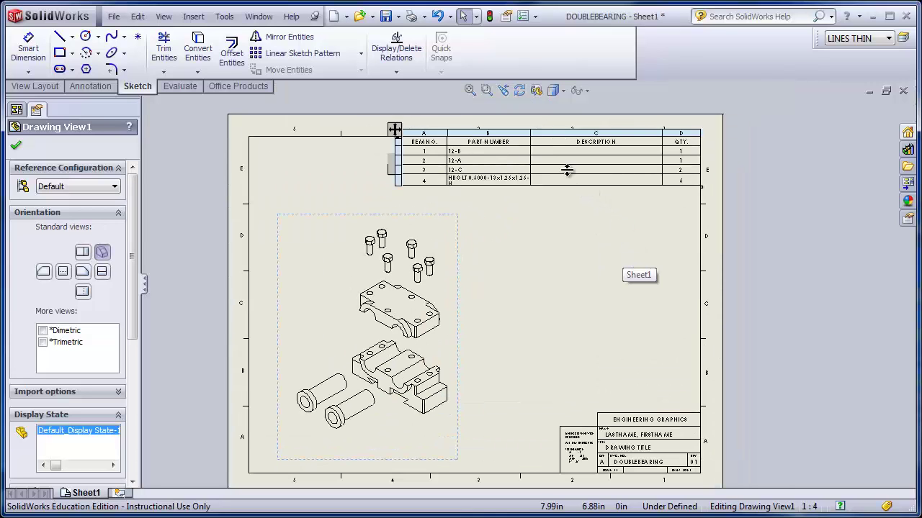
left_click(552, 226)
scroll(551, 208, "down", 2)
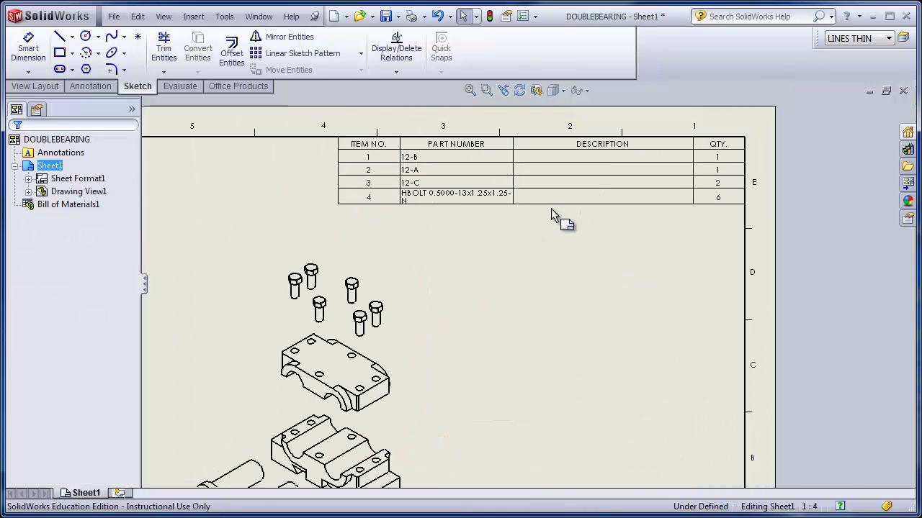
scroll(551, 208, "down", 5)
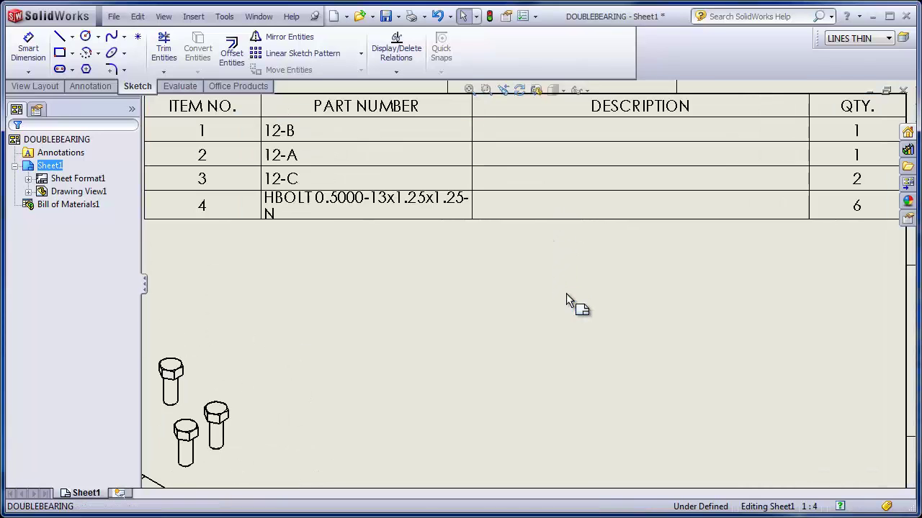
scroll(471, 267, "up", 3)
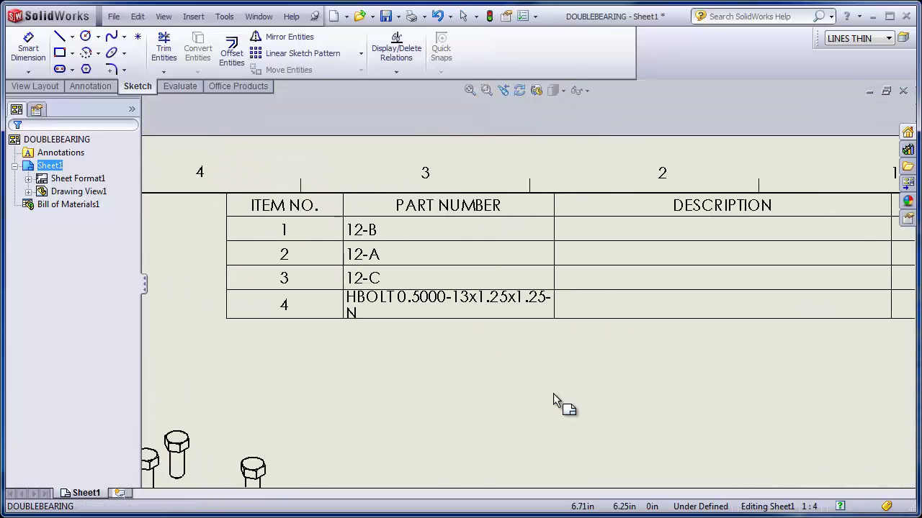
scroll(540, 395, "up", 1)
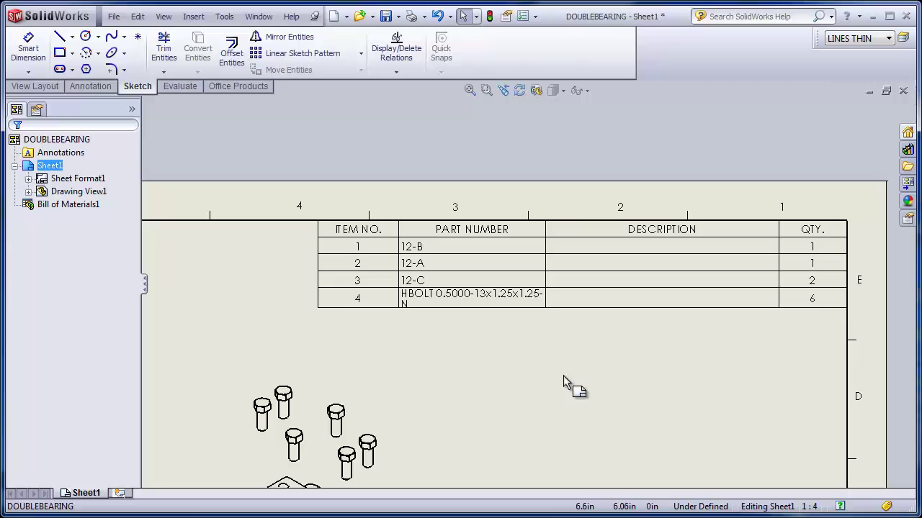
left_click(713, 270)
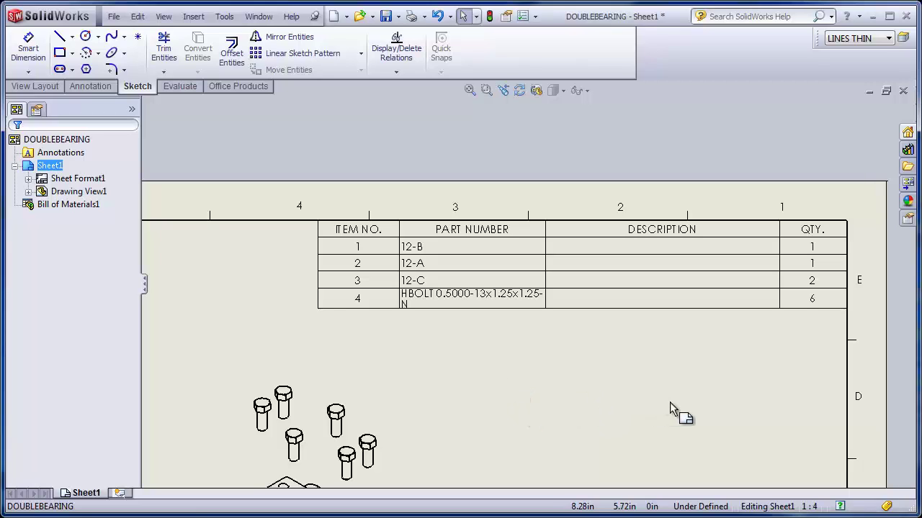
left_click(677, 303)
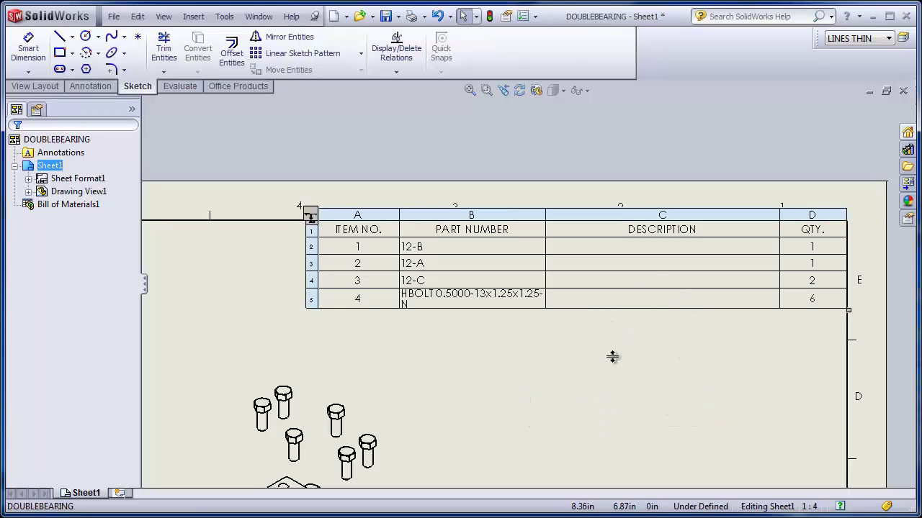
left_click(533, 451)
Step: Open the BASE part from the exploded drawing view
scroll(523, 454, "up", 4)
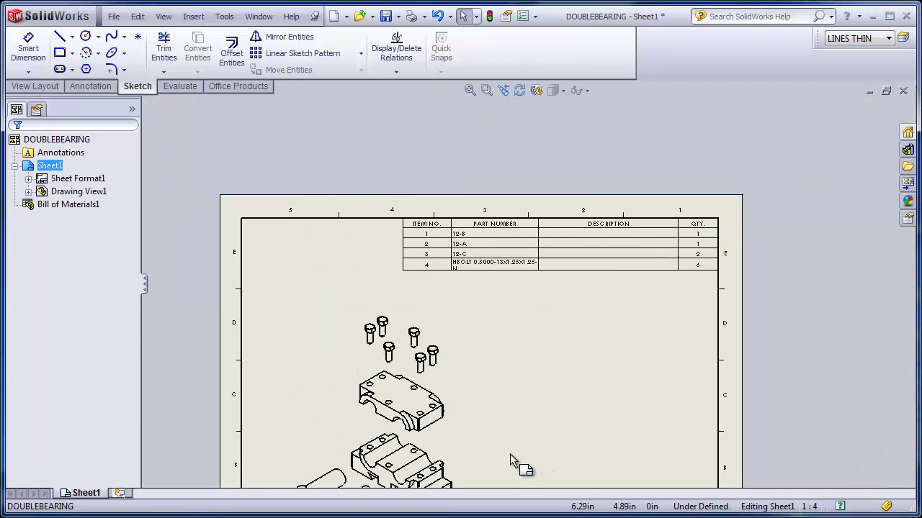
scroll(509, 453, "up", 1)
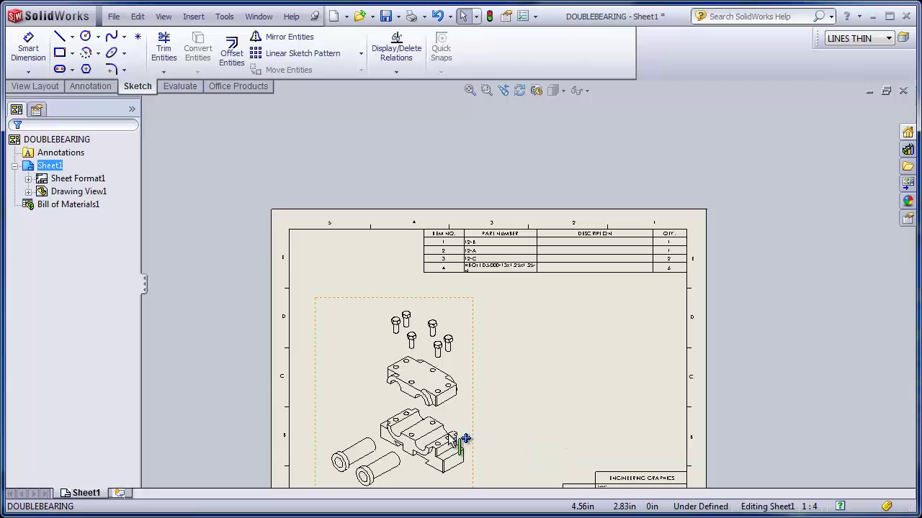
right_click(429, 435)
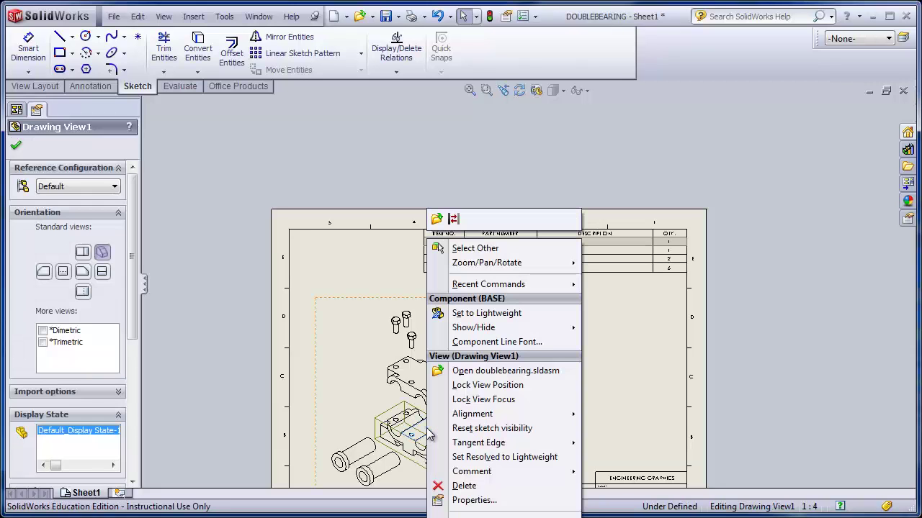
left_click(437, 219)
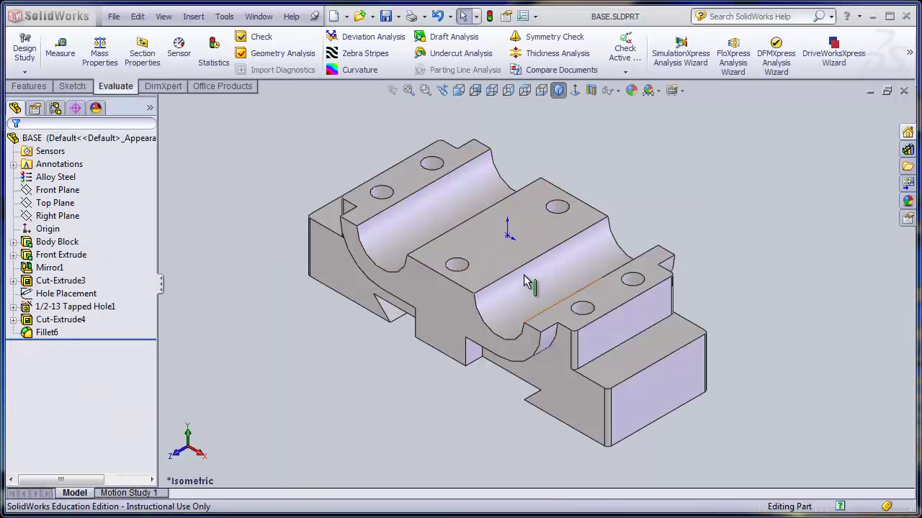
Step: Add a Description custom property of type Text with the value BASE to the BASE part
left_click(114, 16)
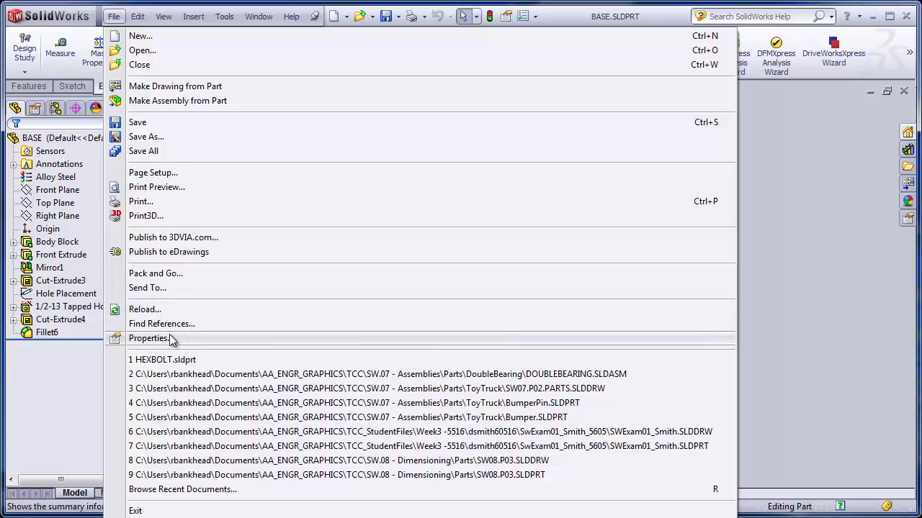
left_click(148, 339)
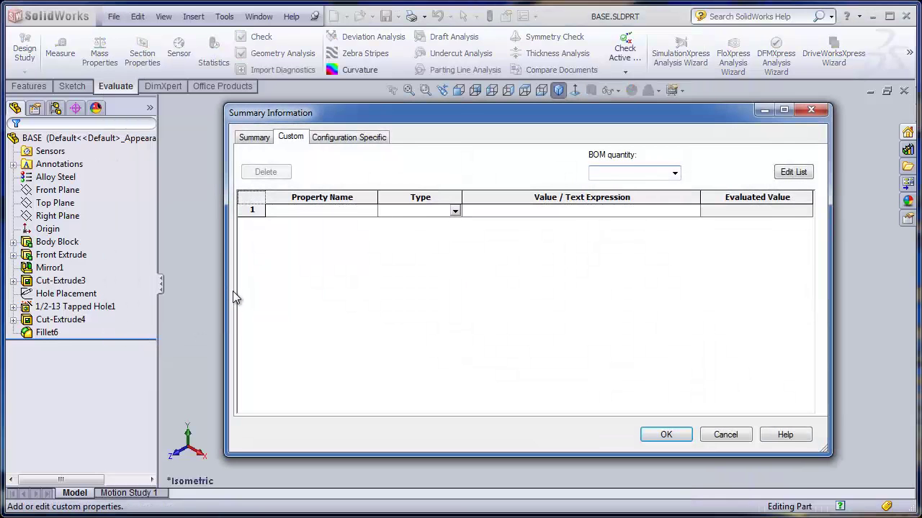
left_click(254, 137)
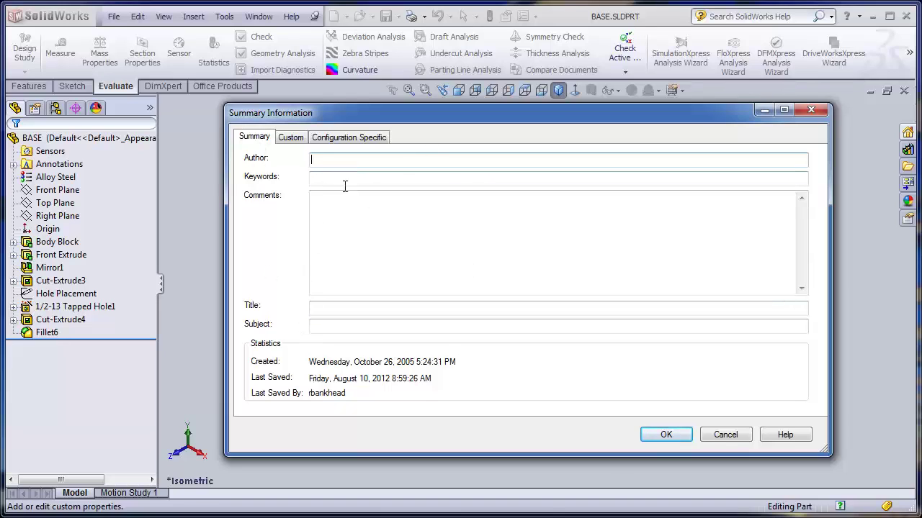
left_click(292, 137)
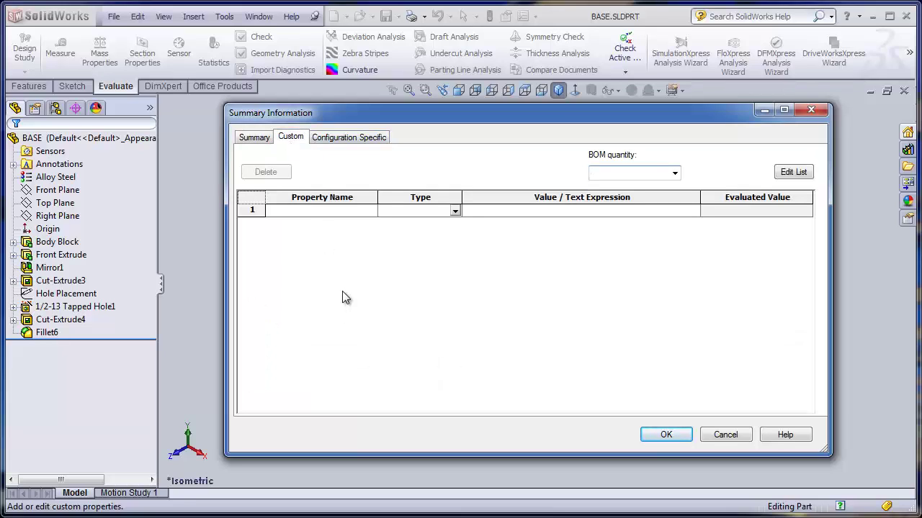
left_click(345, 211)
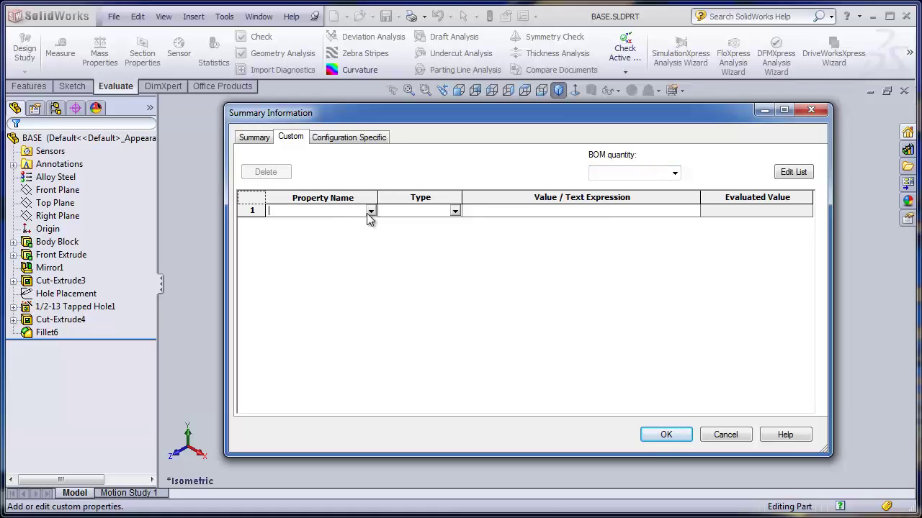
left_click(371, 210)
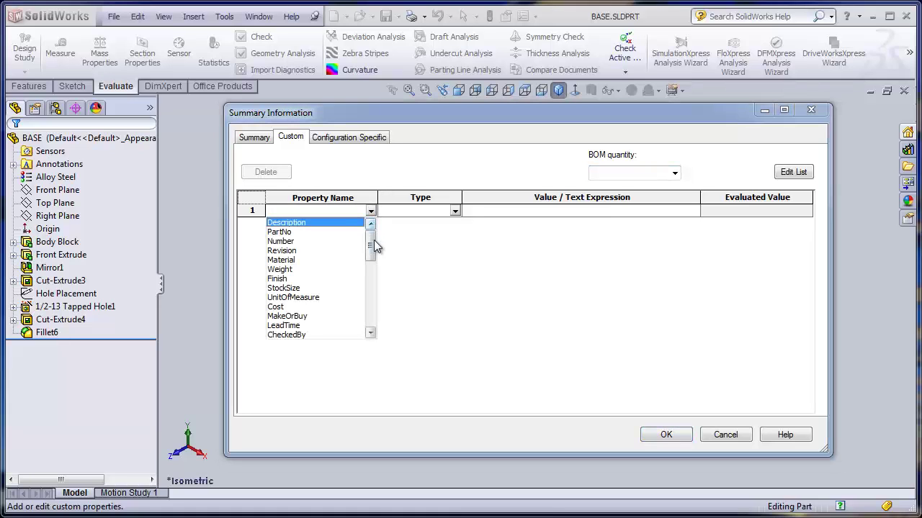
mouse_move(374, 241)
left_mouse_down()
mouse_move(372, 312)
mouse_move(370, 232)
left_mouse_up()
left_click(328, 224)
left_click(491, 210)
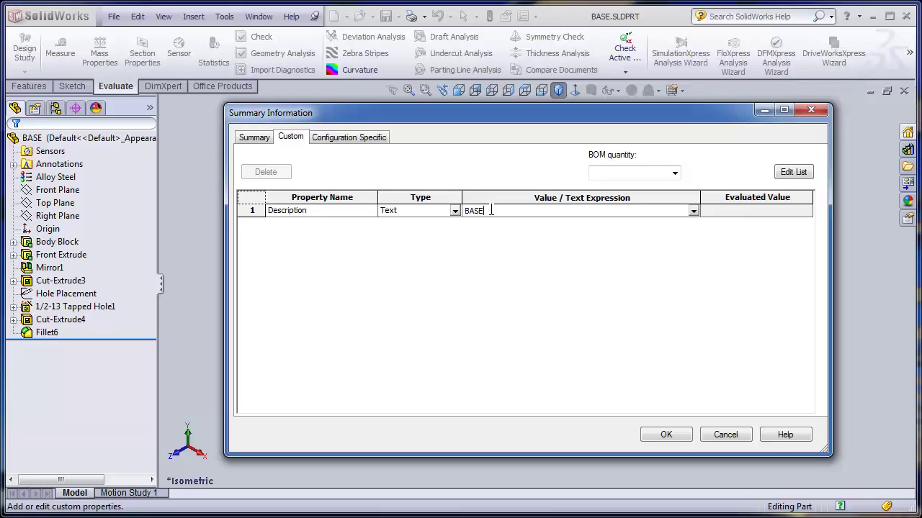
left_click(723, 215)
Step: Add a PartNo text property with the value SW025-001 to the BASE part, and close the part with its changes saved
left_click(370, 223)
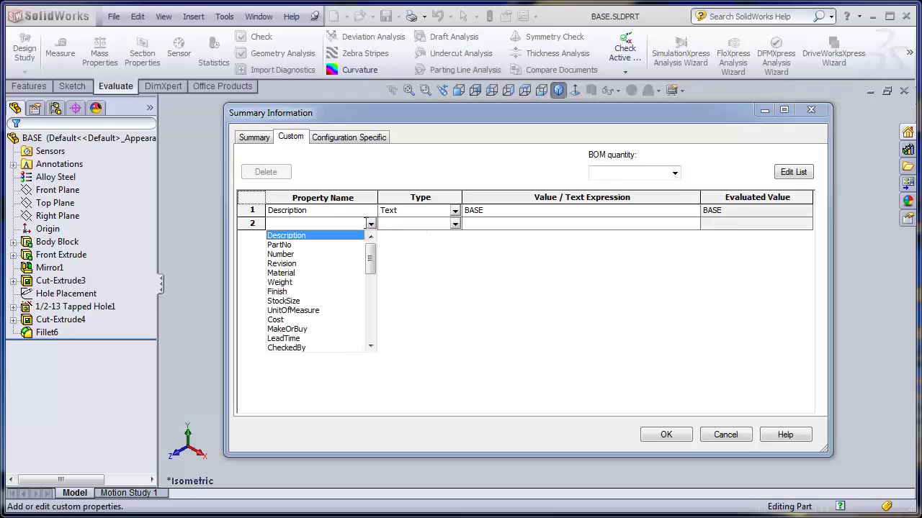
left_click(309, 246)
left_click(407, 232)
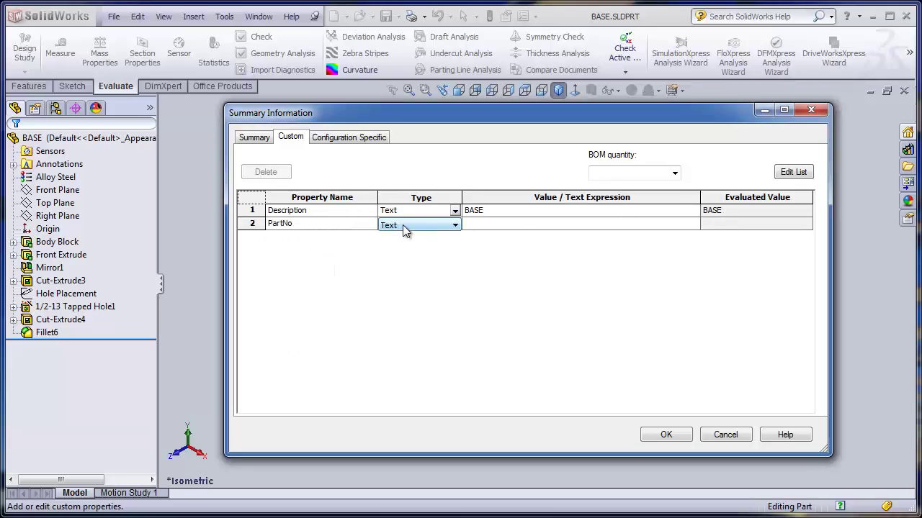
left_click(480, 224)
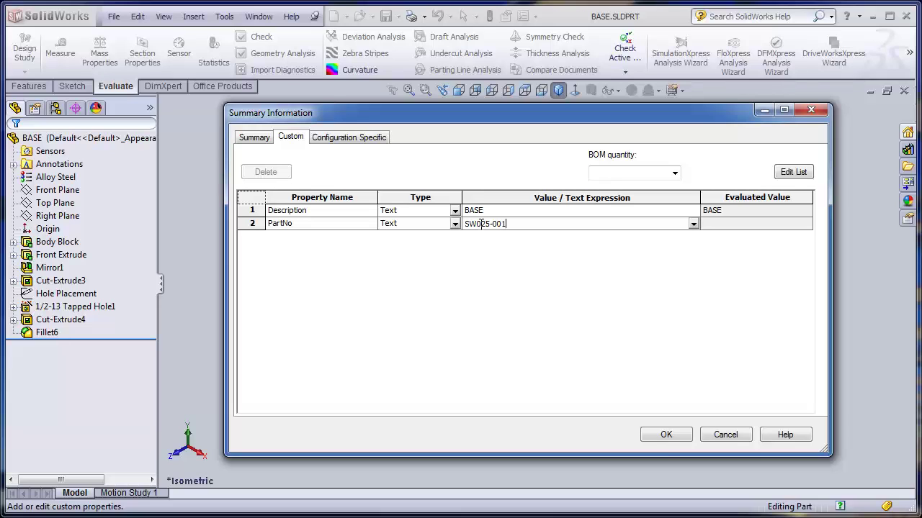
left_click(668, 436)
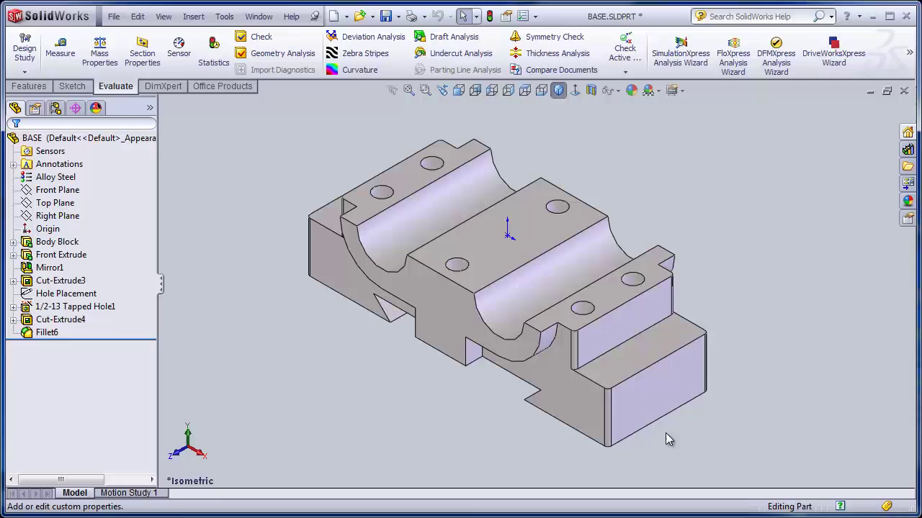
left_click(903, 90)
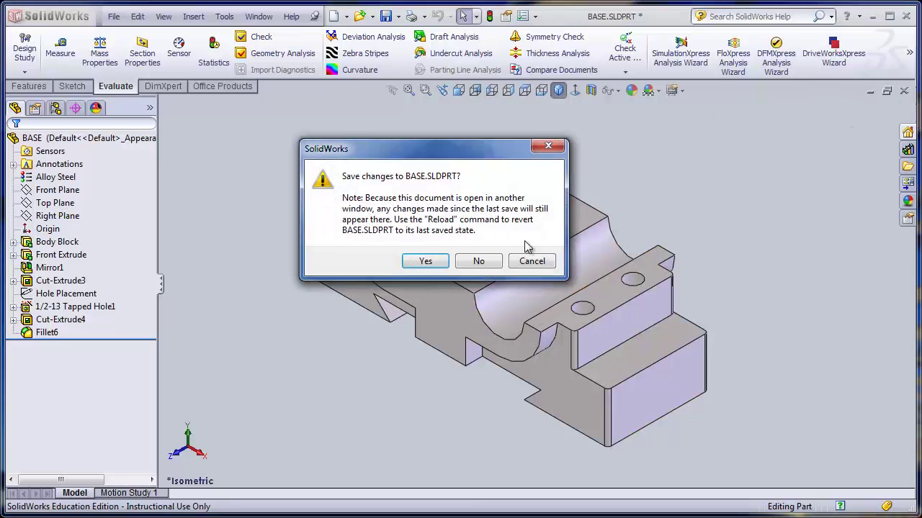
left_click(430, 260)
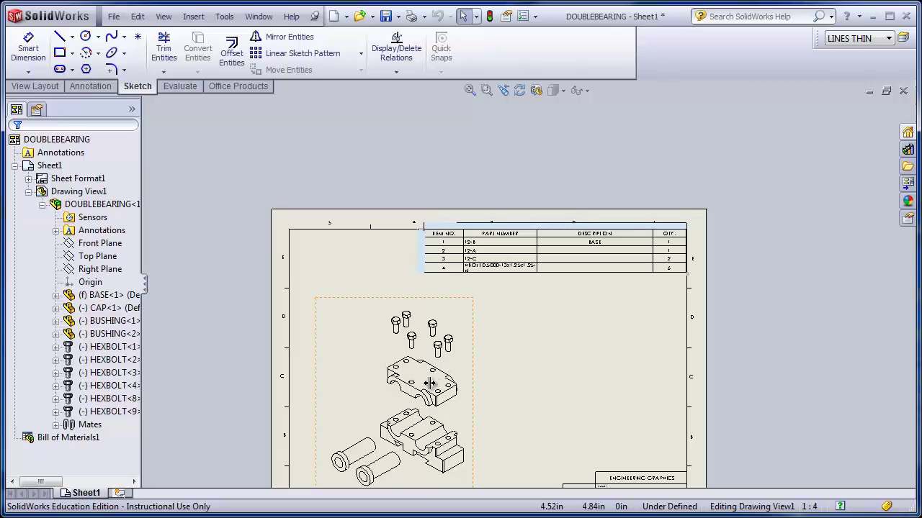
Step: Open the CAP part from the exploded drawing view and add a Description text property with the value CAP
right_click(429, 383)
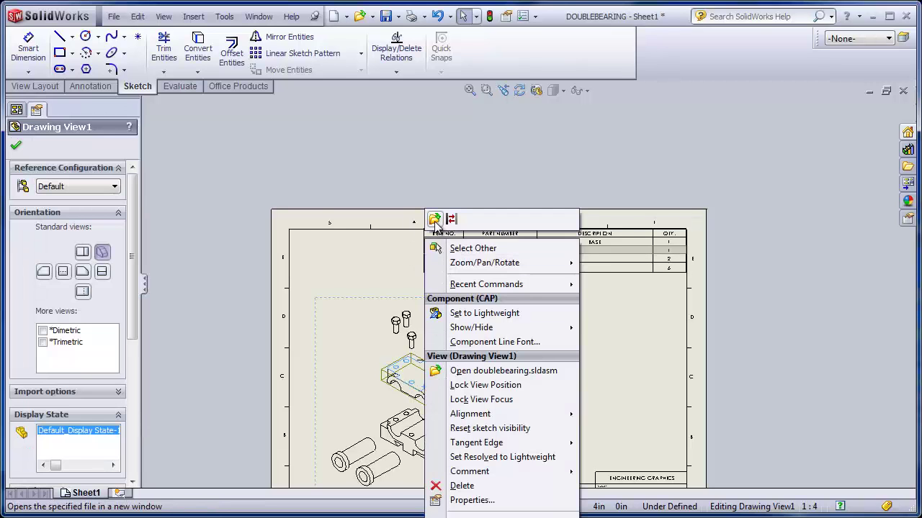
left_click(435, 220)
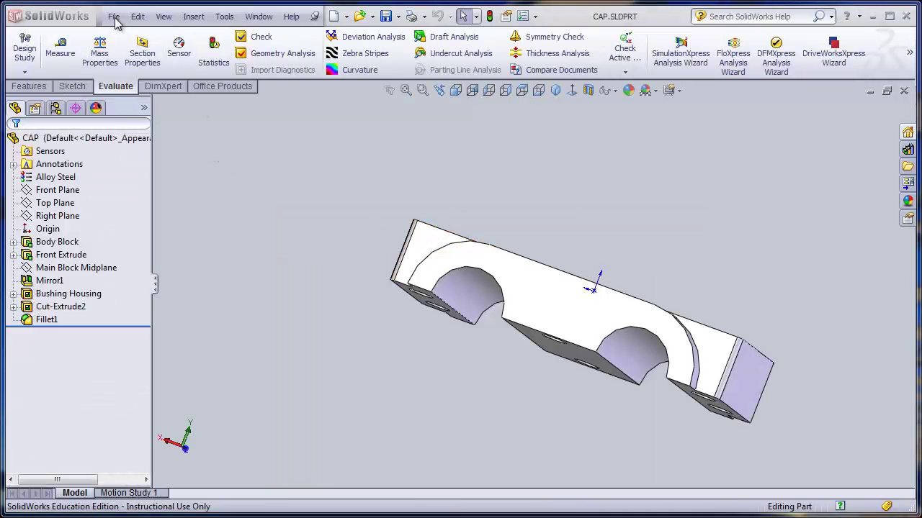
left_click(114, 17)
left_click(164, 340)
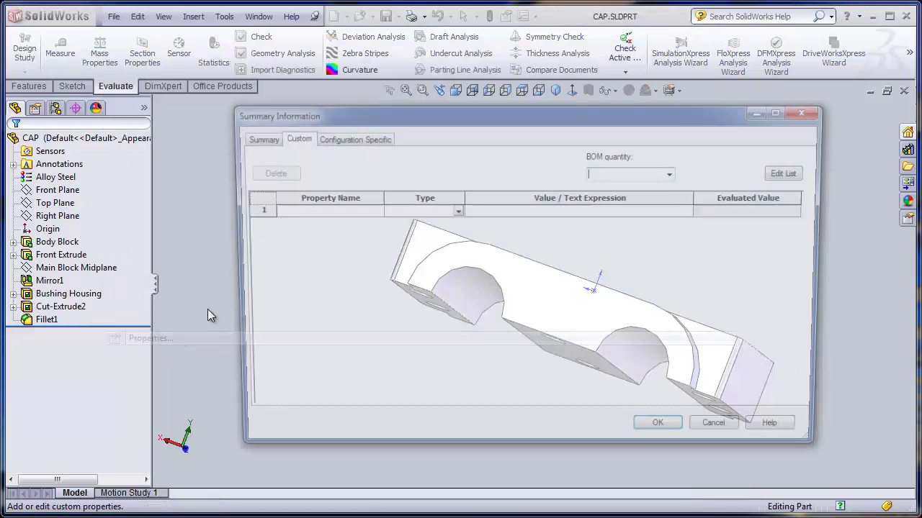
left_click(340, 211)
left_click(370, 211)
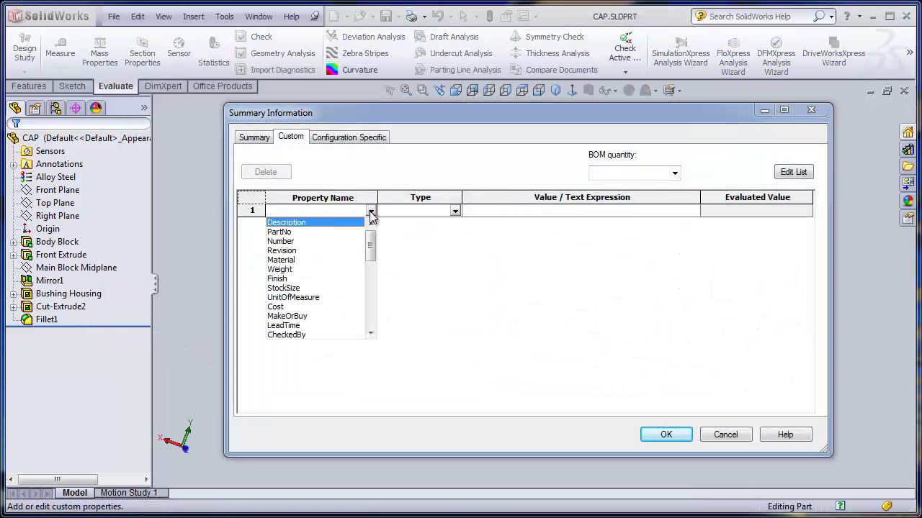
left_click(334, 225)
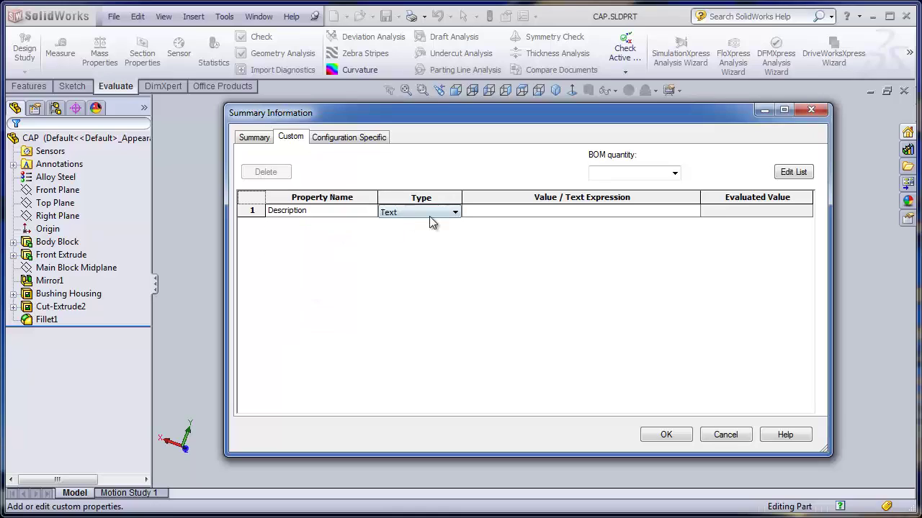
left_click(500, 211)
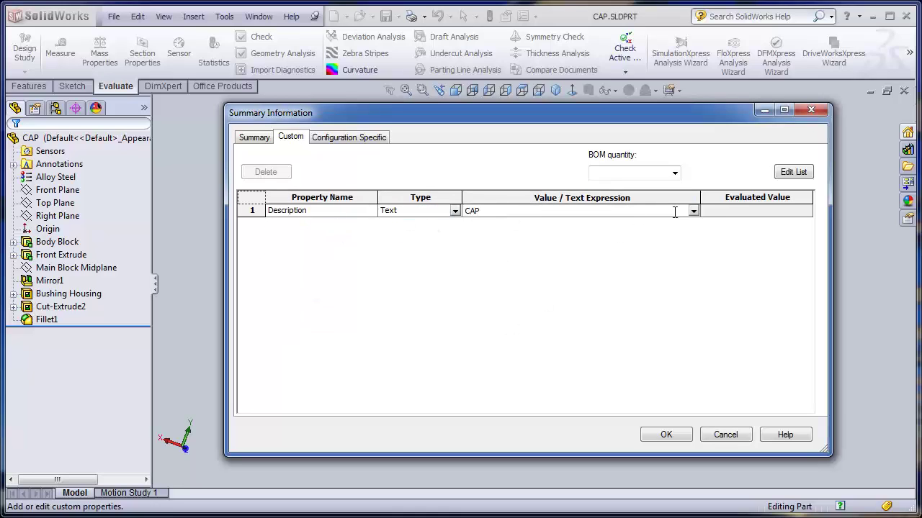
left_click(715, 214)
Step: Add a PartNo text property with the value SW025-002 to the CAP part, and close the part with its changes saved
left_click(298, 224)
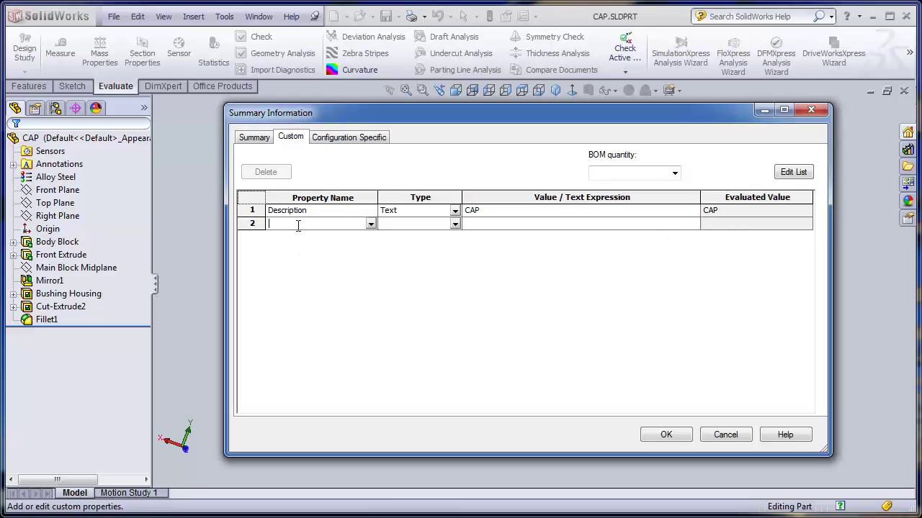
left_click(371, 225)
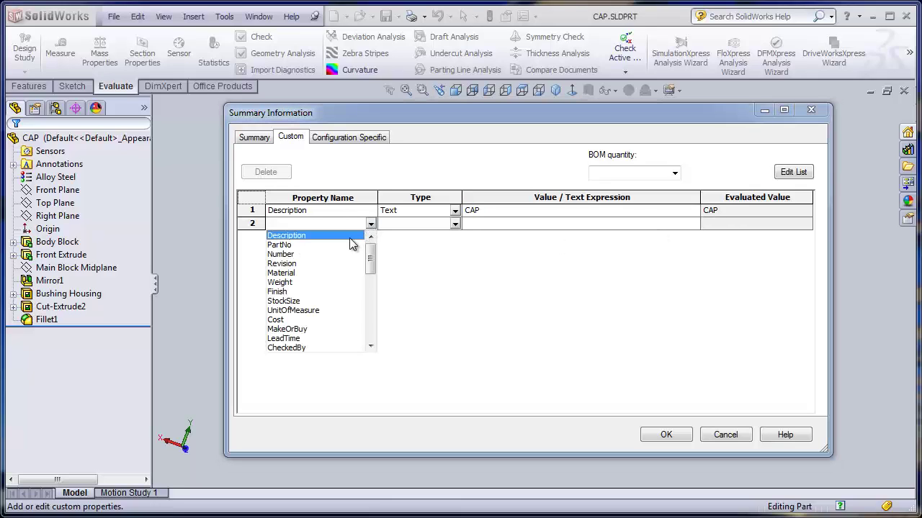
left_click(349, 245)
left_click(504, 225)
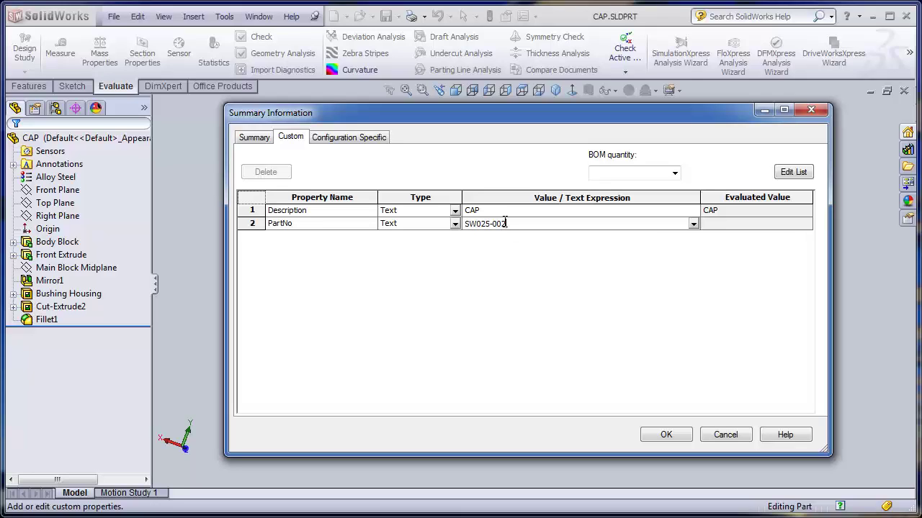
left_click(667, 436)
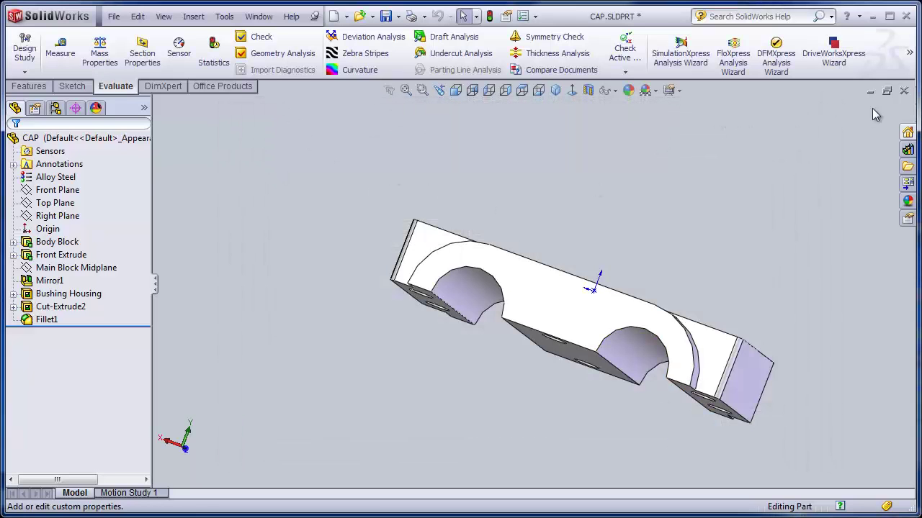
left_click(904, 90)
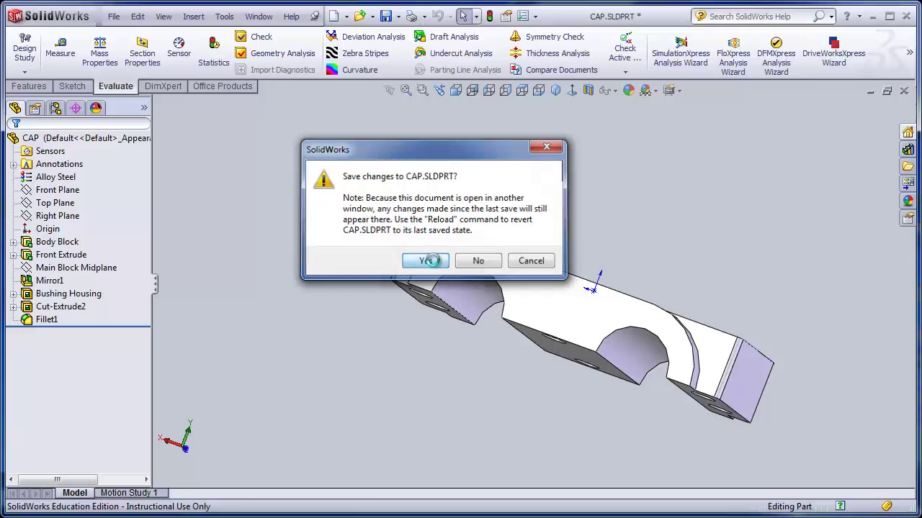
left_click(430, 260)
Step: Open the BUSHING part from the exploded drawing view and add a Description text property with the value BUSHING
left_click(357, 452)
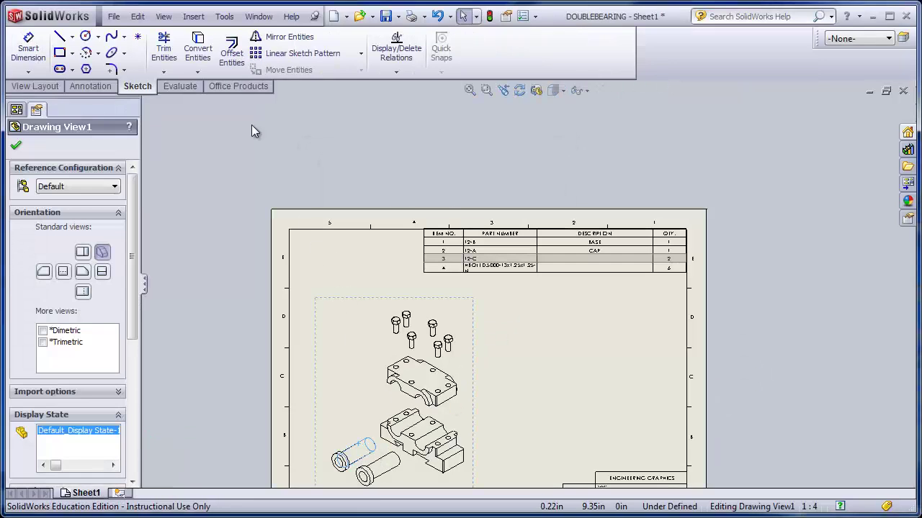
right_click(360, 455)
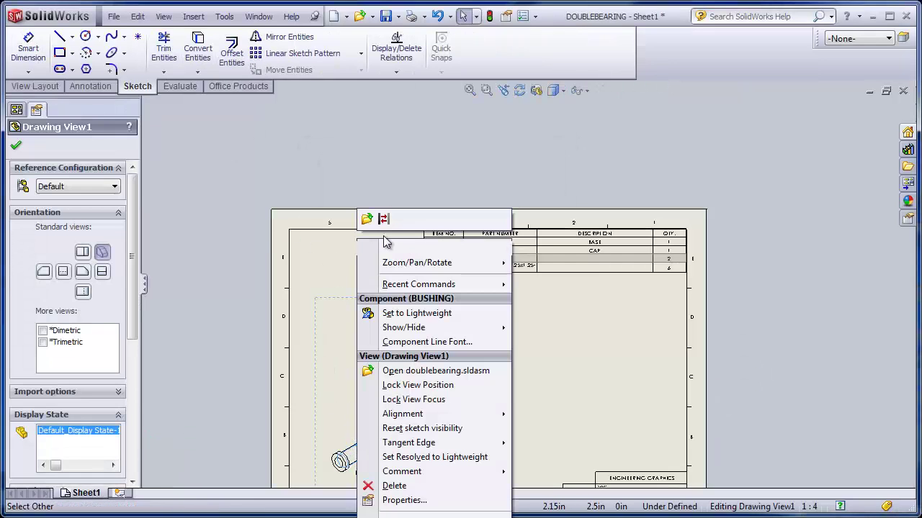
left_click(365, 218)
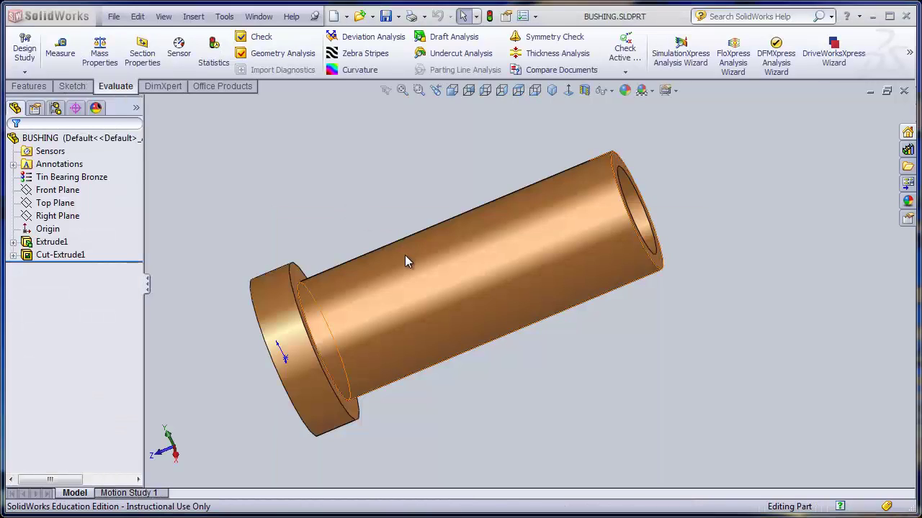
left_click(114, 16)
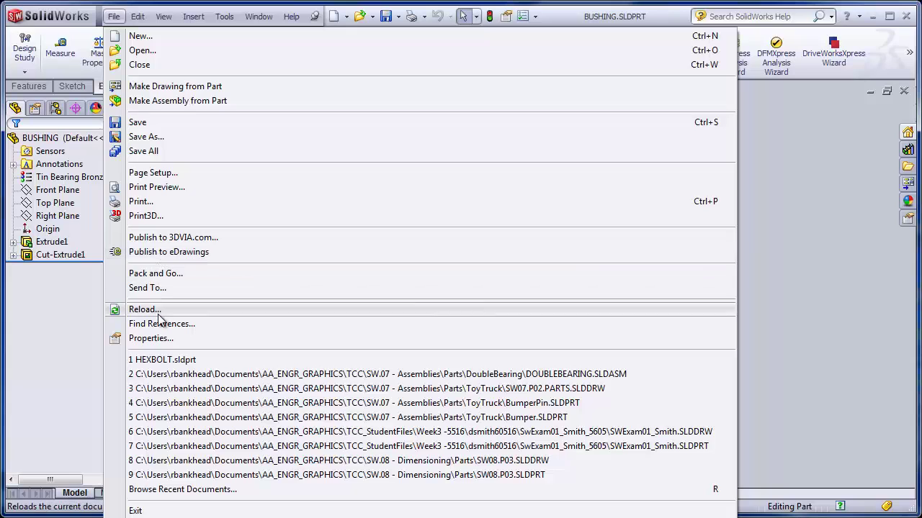
left_click(152, 338)
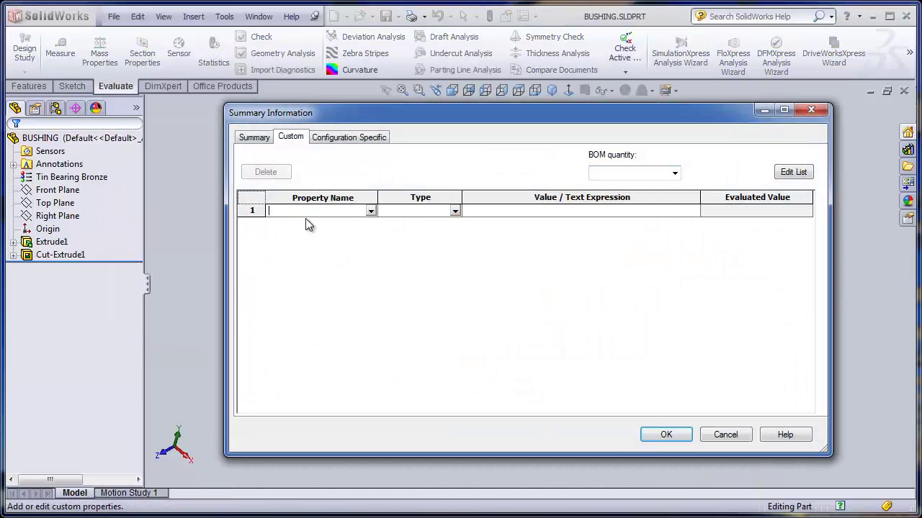
left_click(370, 210)
left_click(341, 221)
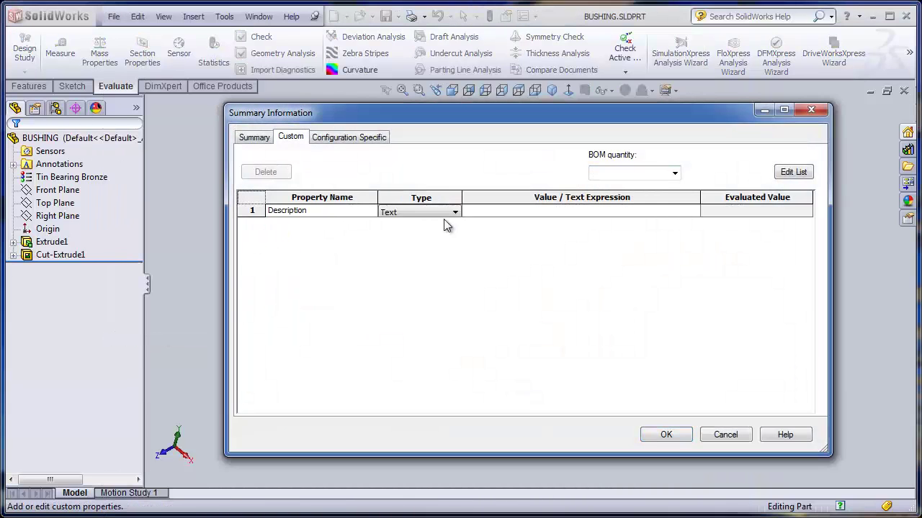
left_click(481, 213)
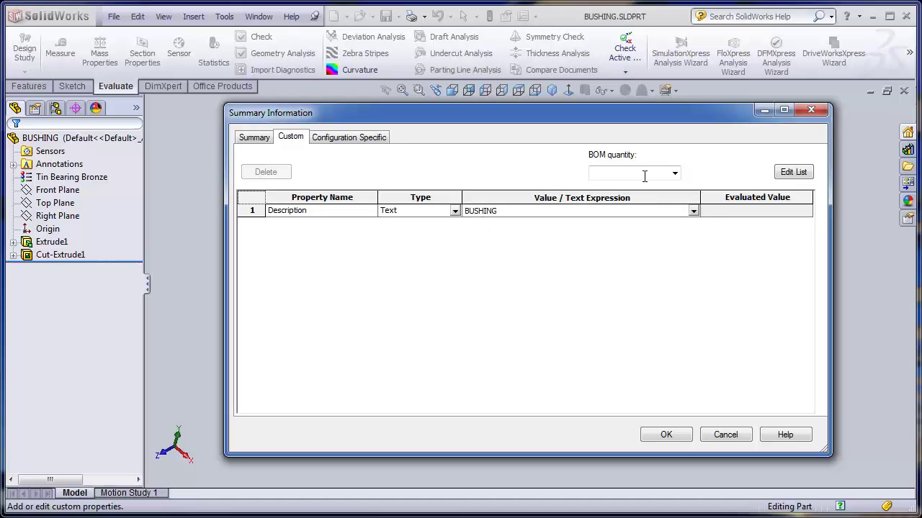
left_click(714, 212)
Step: Add a PartNo text property with the value SW025-003 to the BUSHING part, and close the part with its changes saved
left_click(362, 224)
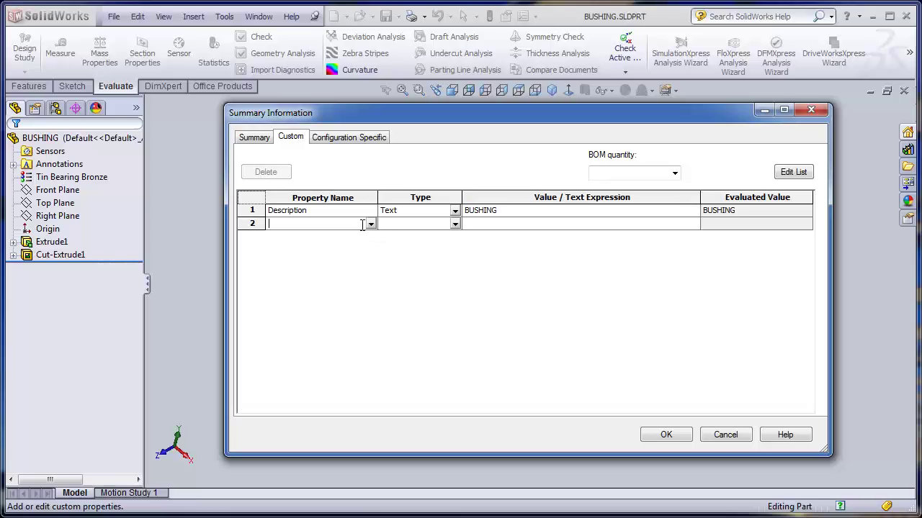
left_click(371, 224)
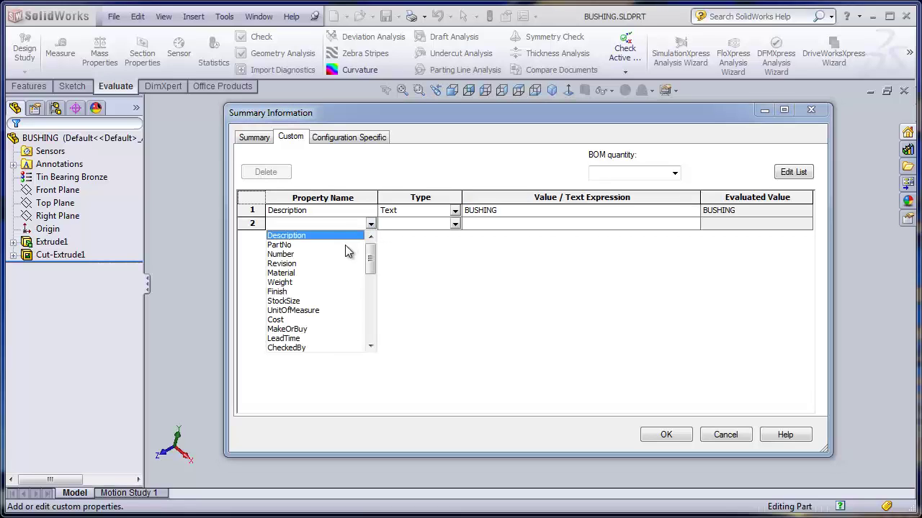
left_click(310, 246)
left_click(481, 225)
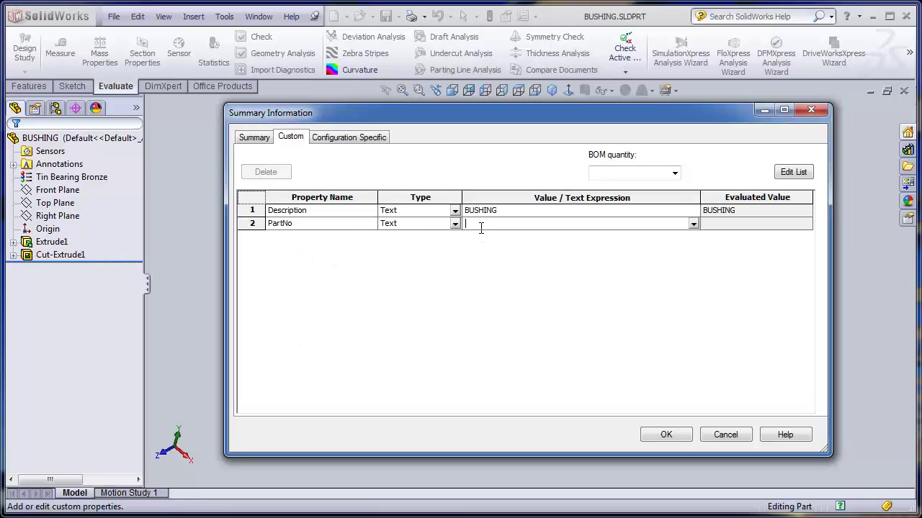
type("SW025-003")
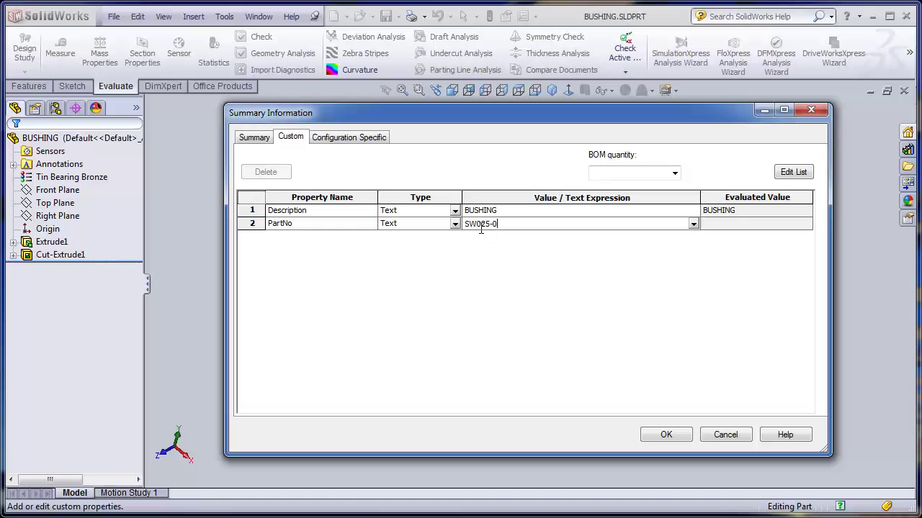
left_click(666, 435)
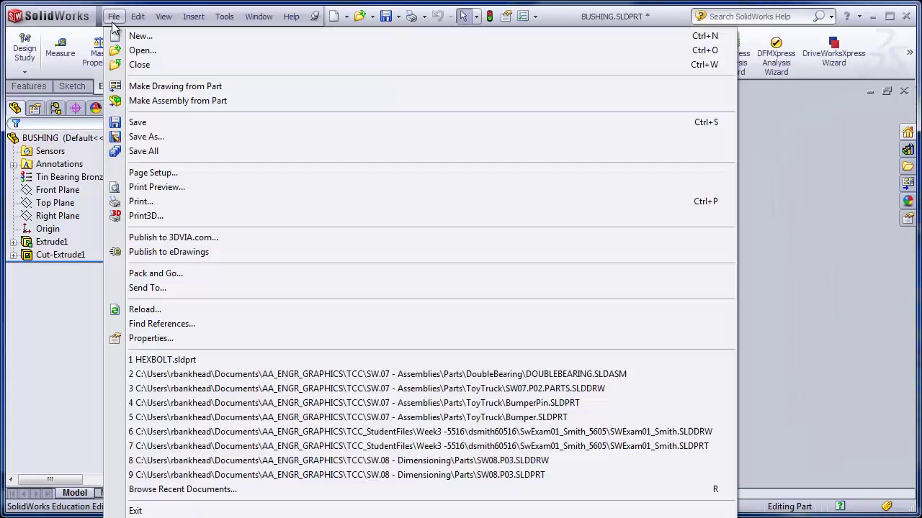
left_click(114, 16)
left_click(137, 65)
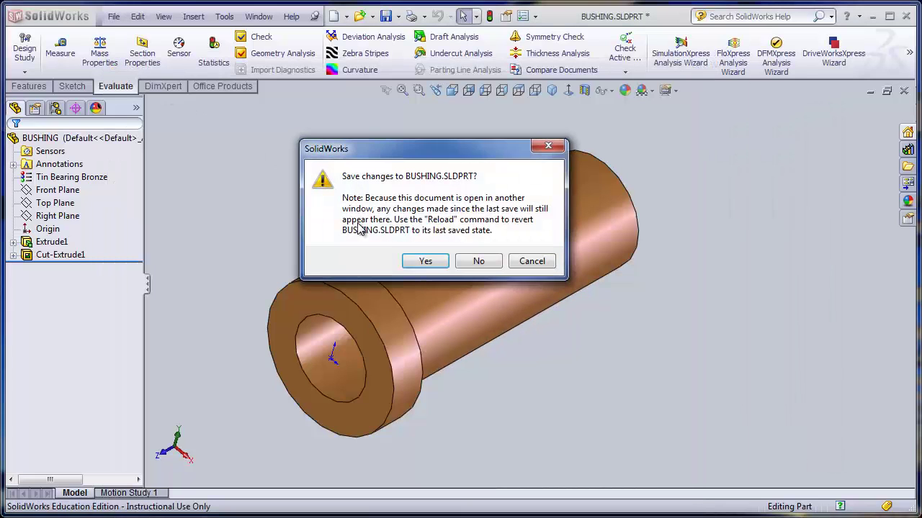
left_click(424, 262)
left_click(113, 16)
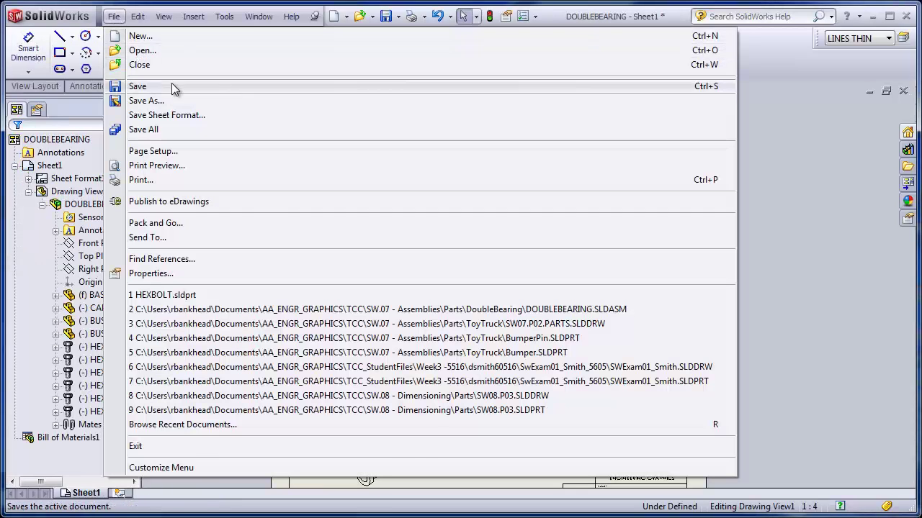
left_click(802, 156)
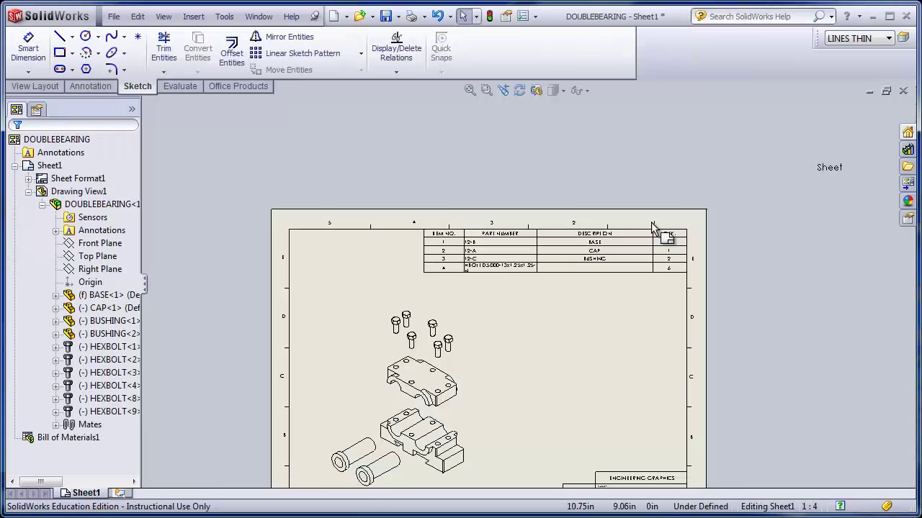
Step: Open the HEXBOLT part from the exploded drawing view and add a Description text property with the value HEX BOLT
right_click(452, 331)
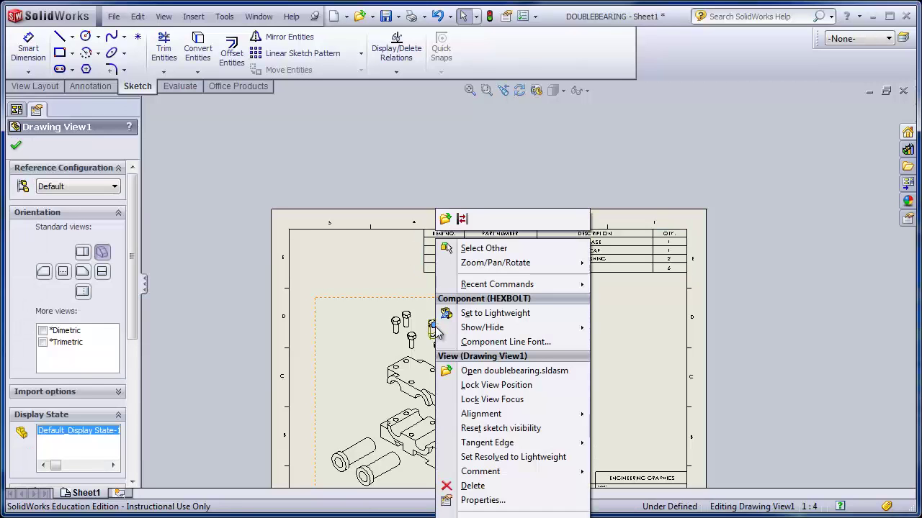
left_click(442, 216)
left_click(113, 18)
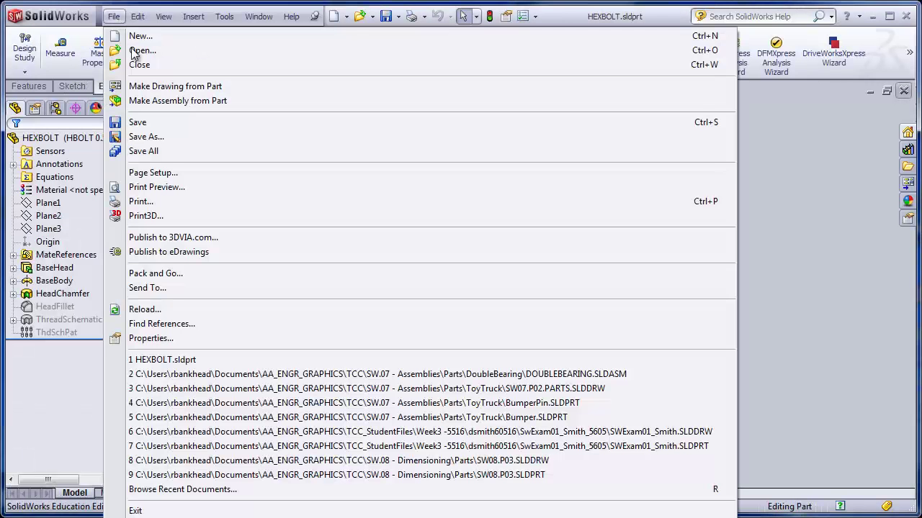
left_click(147, 338)
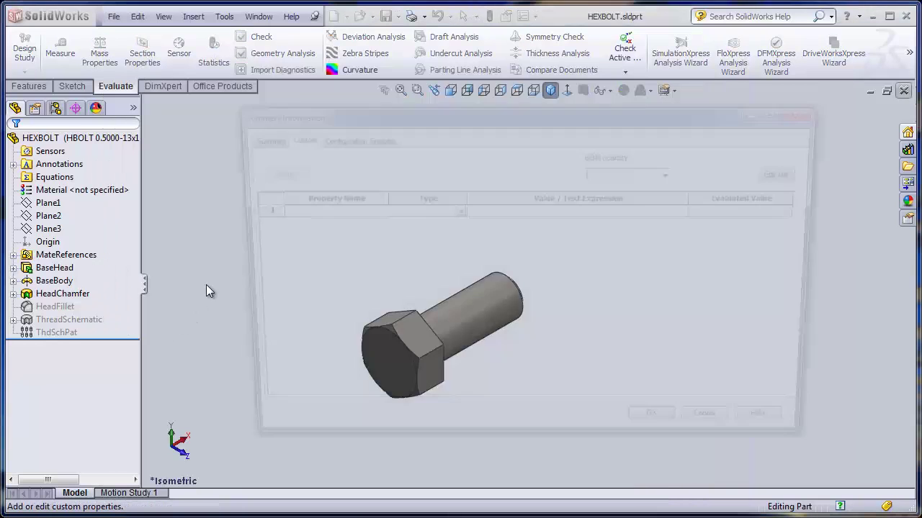
left_click(370, 211)
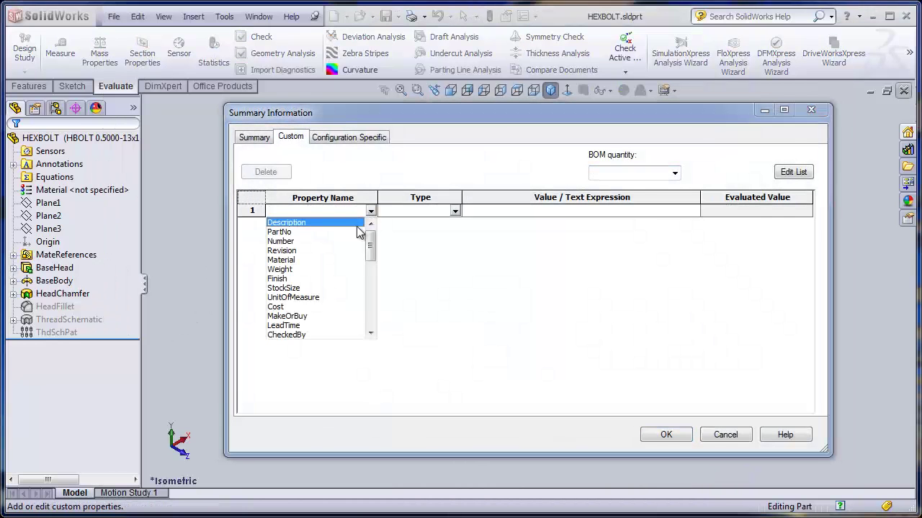
left_click(286, 222)
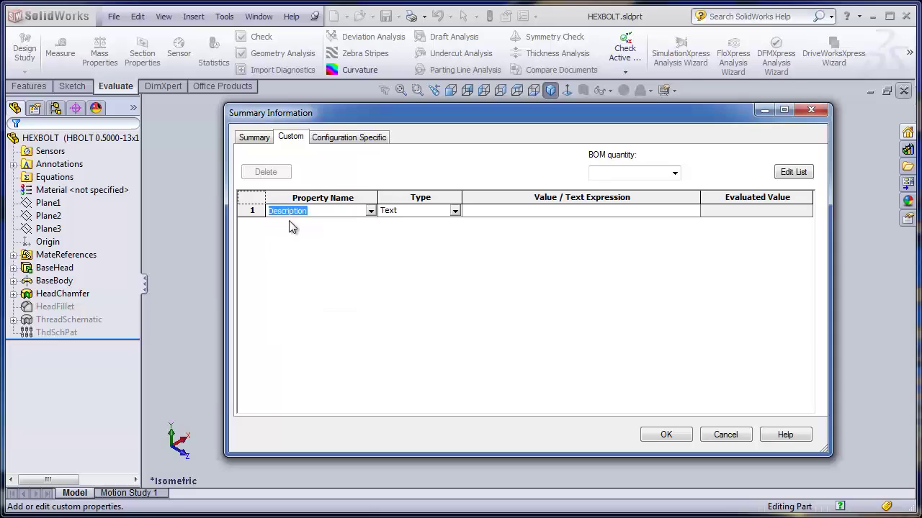
left_click(484, 209)
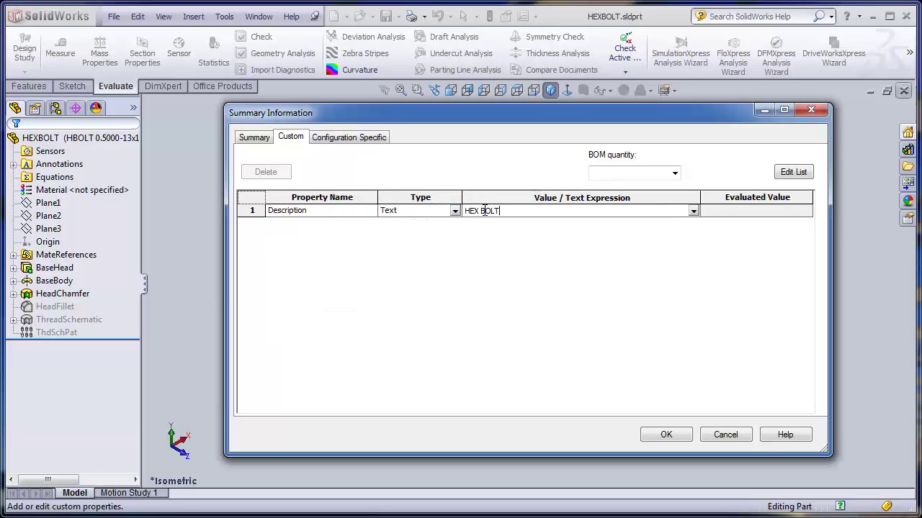
type("HEX BOLT")
key("Return")
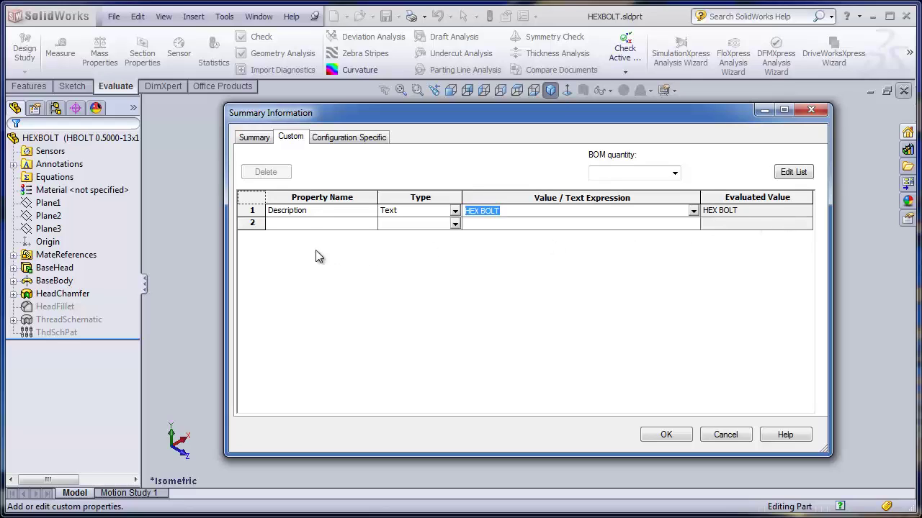
Step: Add a PartNo text property with the value SW025-004 to the HEXBOLT part, and close the part
left_click(318, 226)
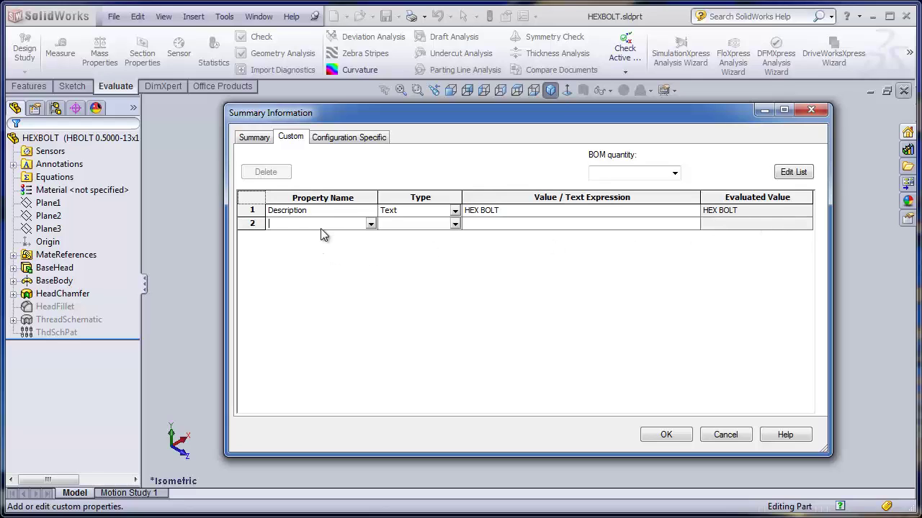
left_click(371, 225)
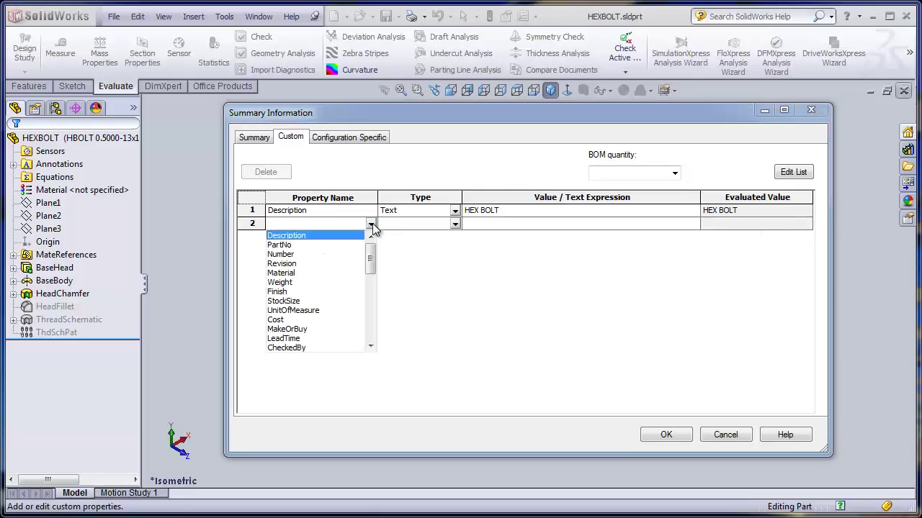
left_click(299, 245)
left_click(475, 224)
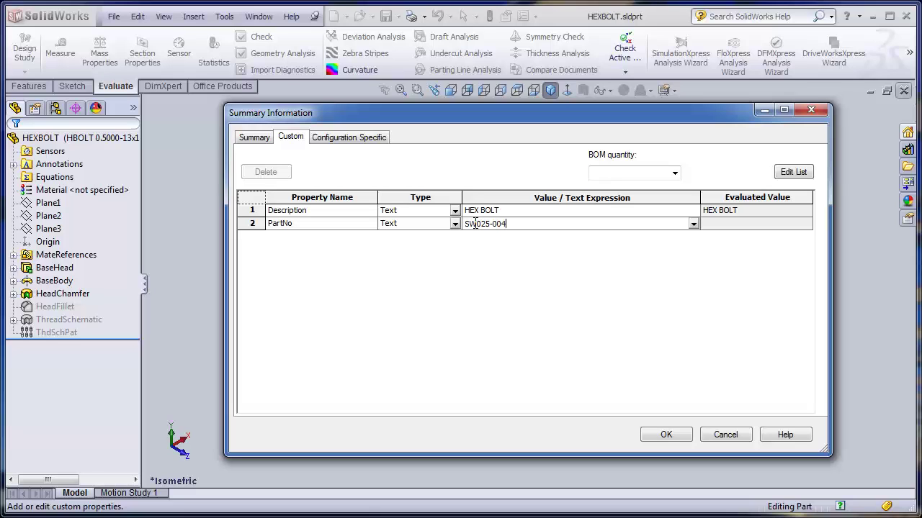
left_click(659, 435)
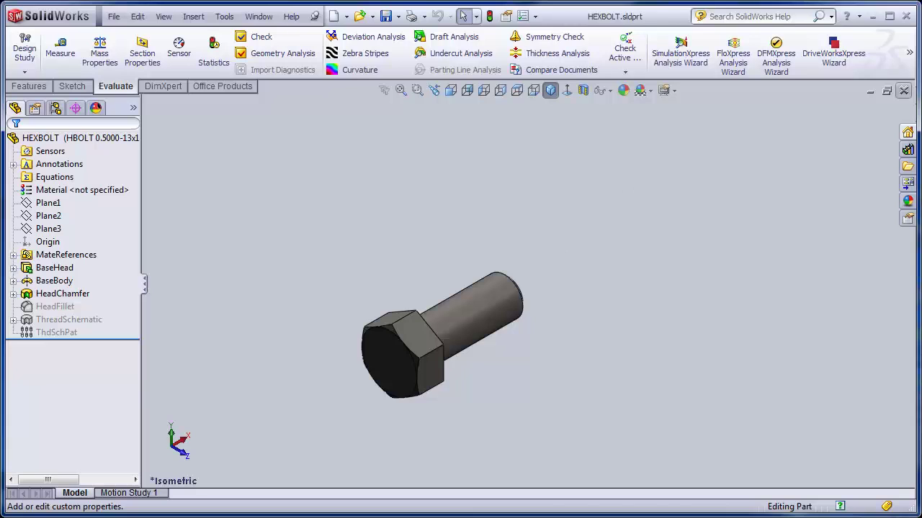
left_click(904, 91)
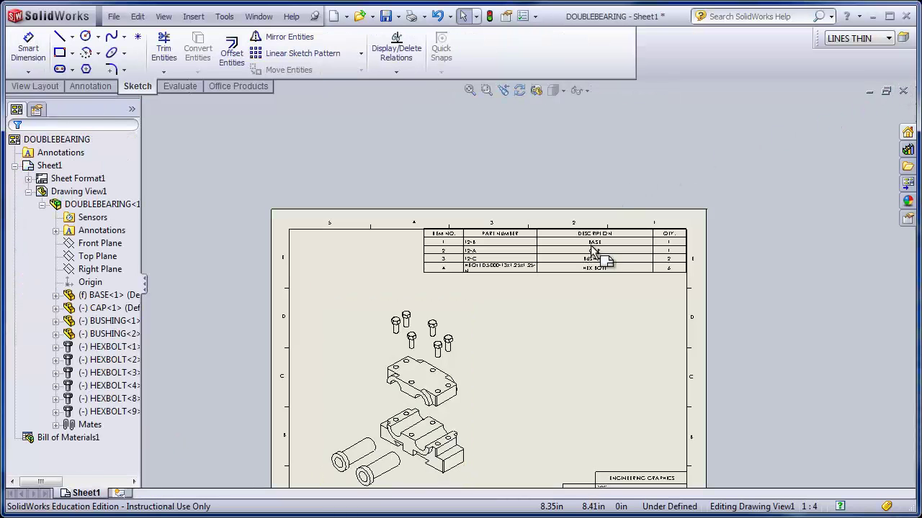
Step: Change the bill of materials' PART NUMBER column to the custom property type, using the PartNo property
scroll(593, 346, "up", 2)
key("f")
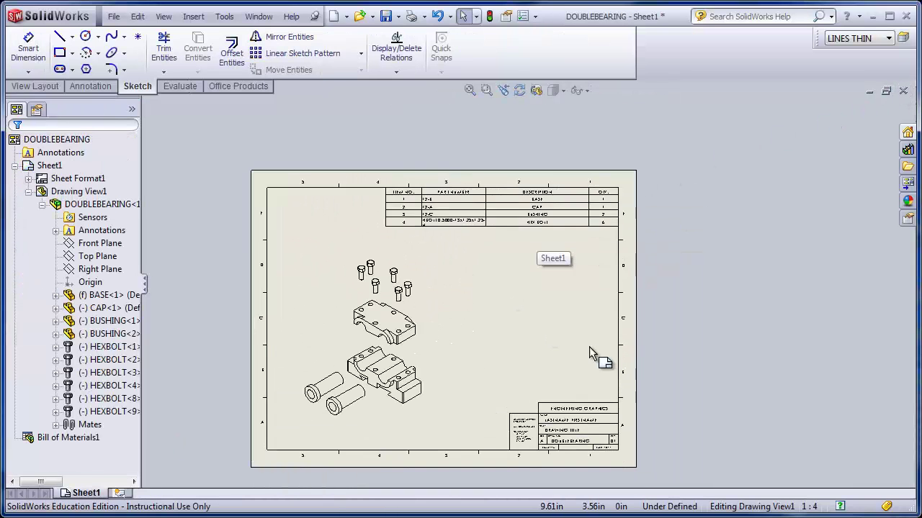
scroll(516, 340, "down", 2)
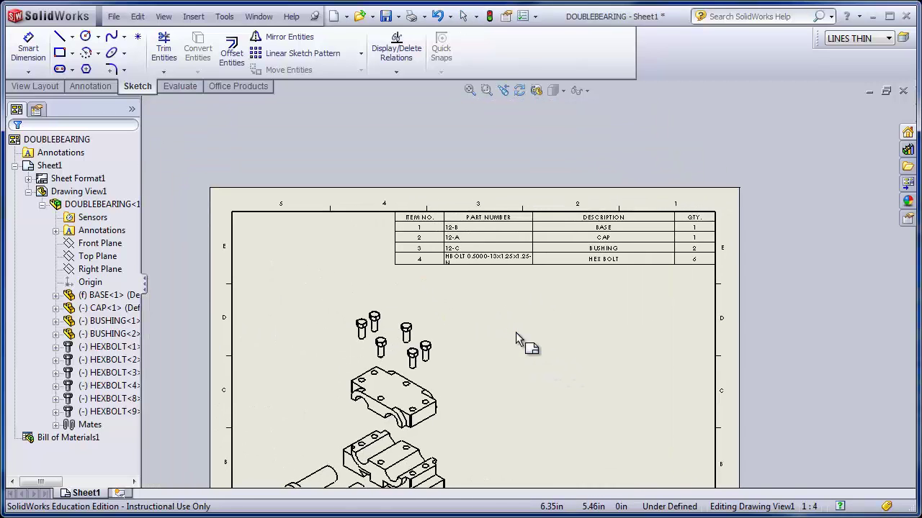
scroll(515, 332, "down", 1)
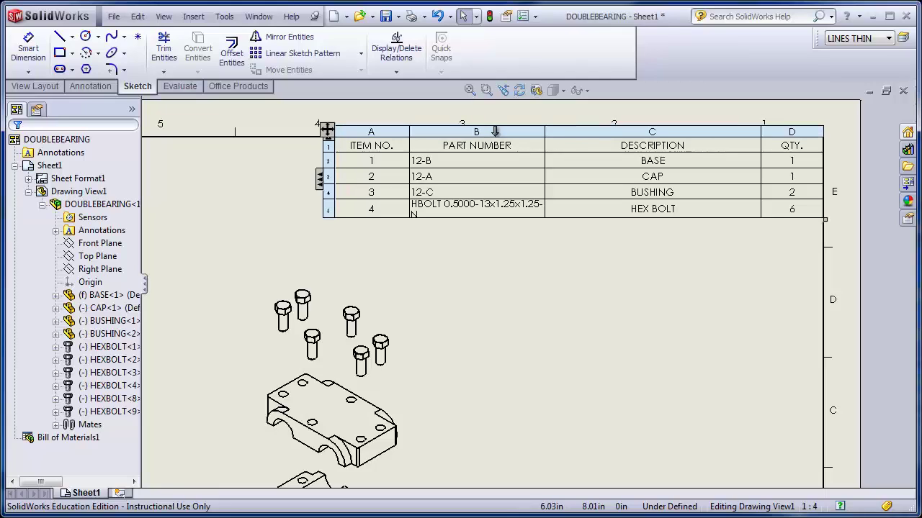
left_click(495, 131)
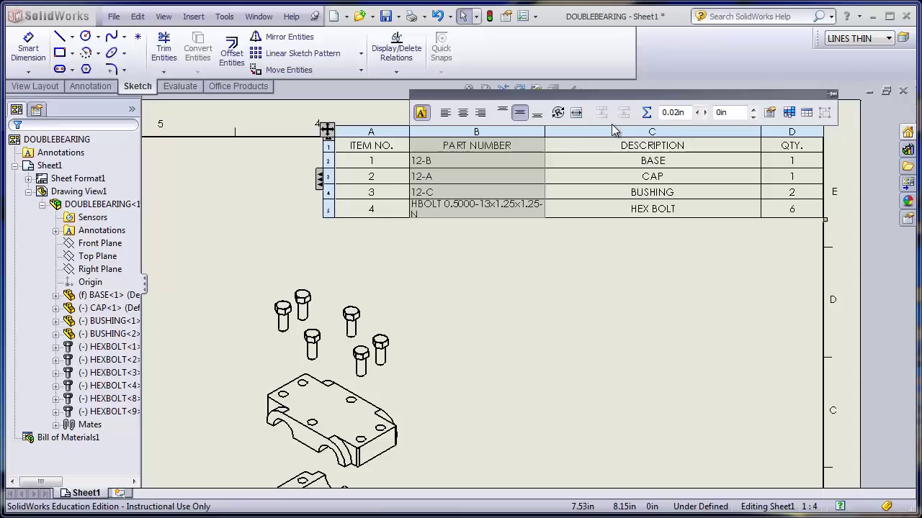
left_click(769, 113)
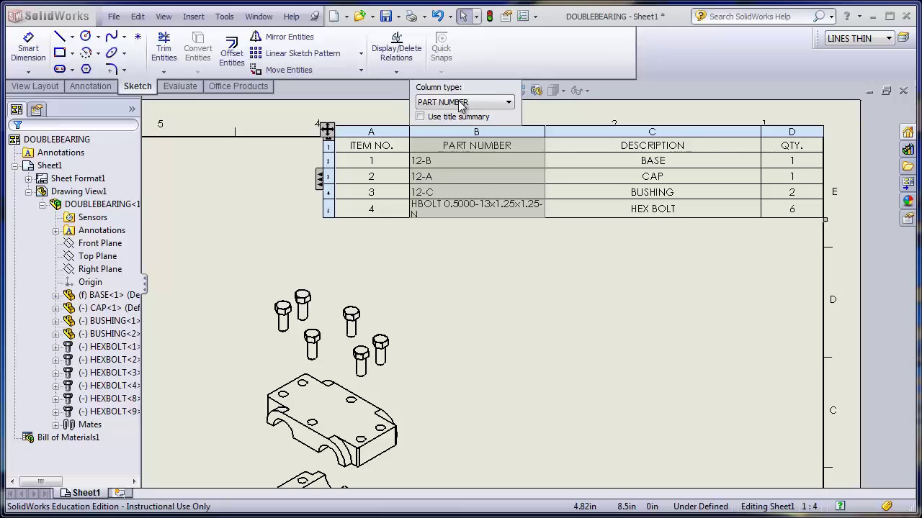
left_click(509, 104)
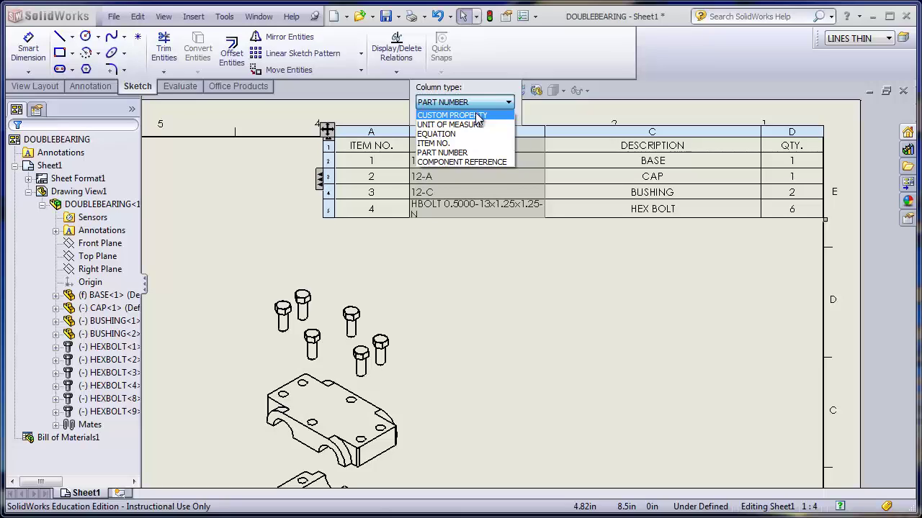
left_click(479, 117)
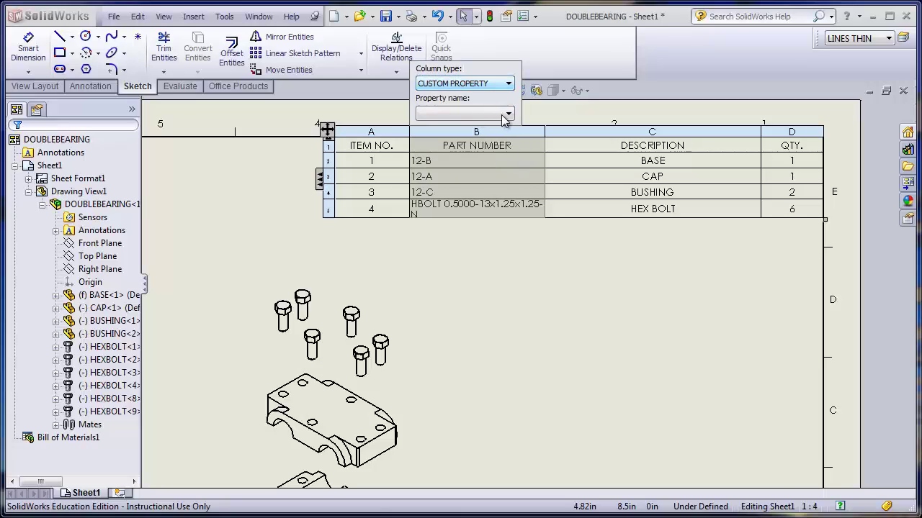
left_click(508, 114)
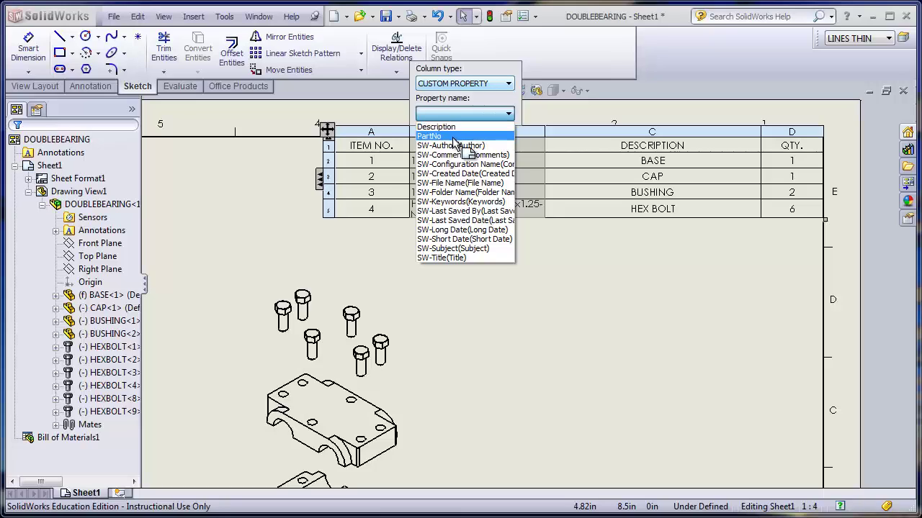
left_click(453, 137)
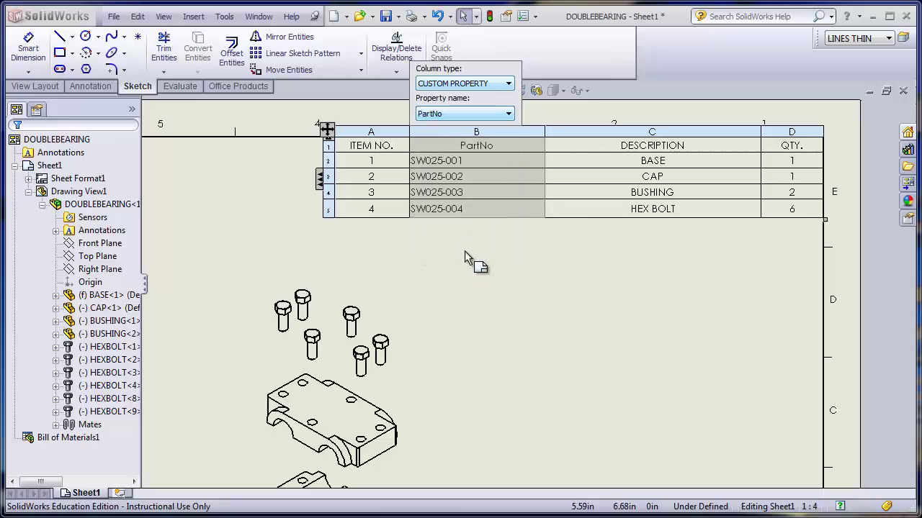
left_click(478, 294)
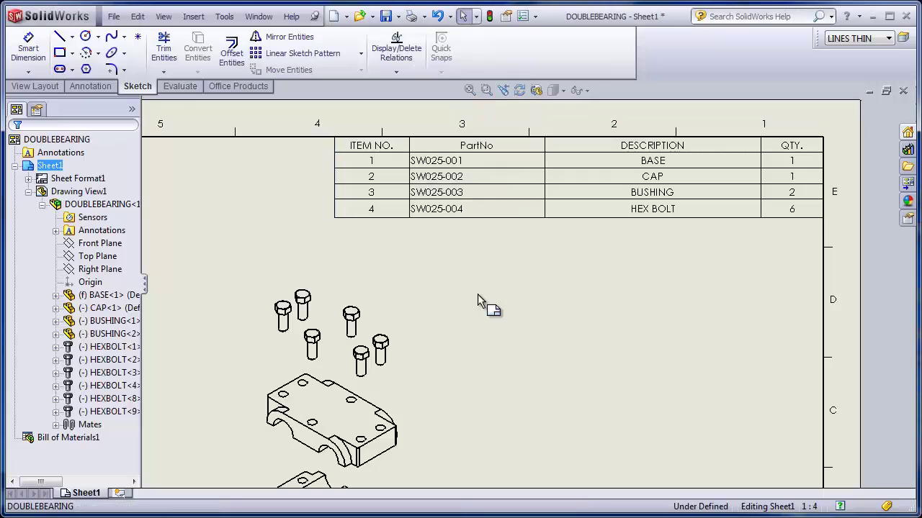
Step: Center the text horizontally in the PartNo column of the bill of materials
left_click(476, 162)
left_click(476, 131)
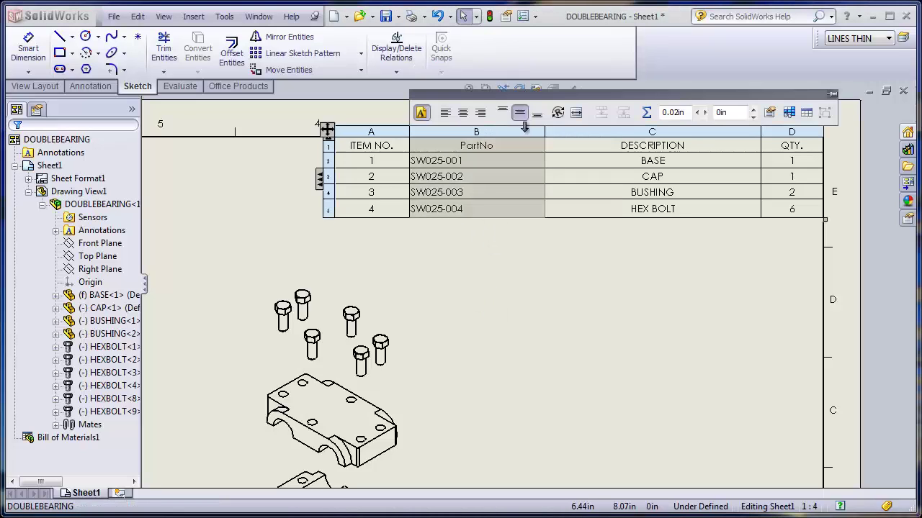
left_click(461, 115)
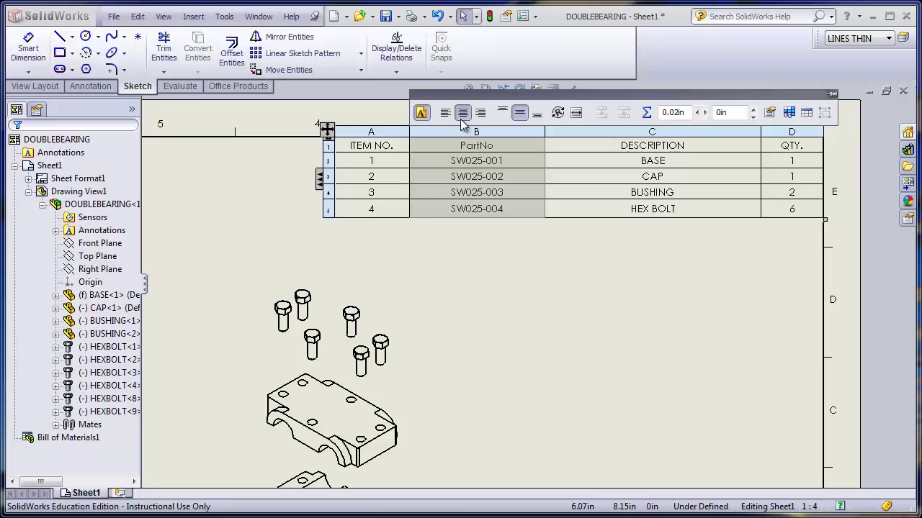
left_click(506, 294)
Step: Narrow the PartNo and DESCRIPTION columns of the bill of materials to fit their contents more closely
left_click(552, 179)
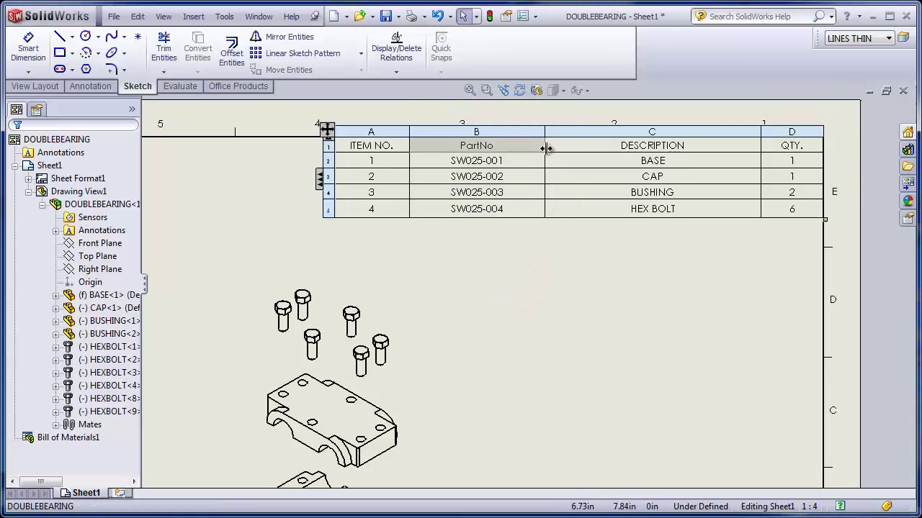
left_click_drag(546, 149, 509, 144)
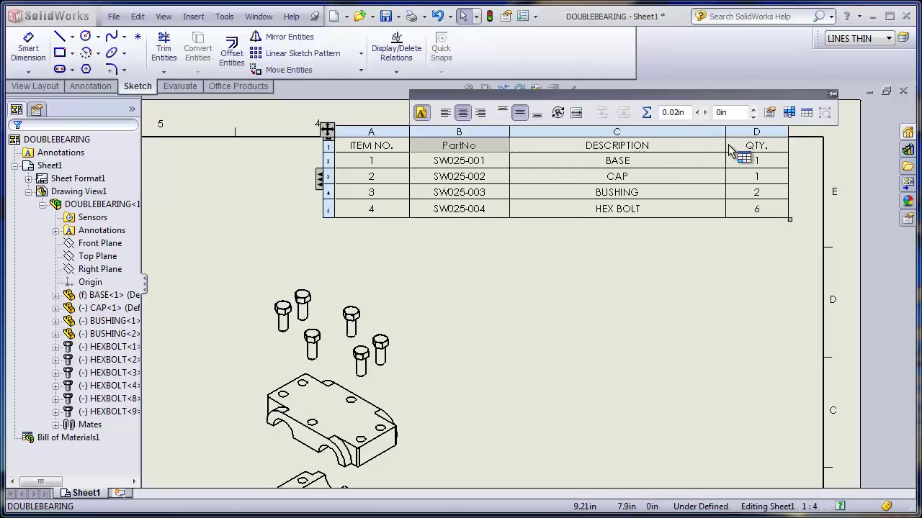
left_click_drag(725, 147, 651, 160)
left_click(417, 261)
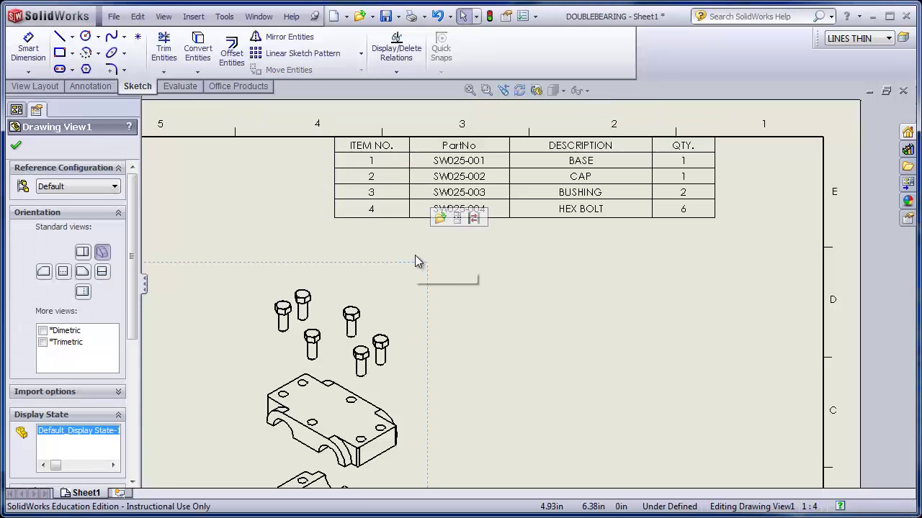
Step: Move the bill of materials into the upper-right corner of the sheet border
left_click(328, 131)
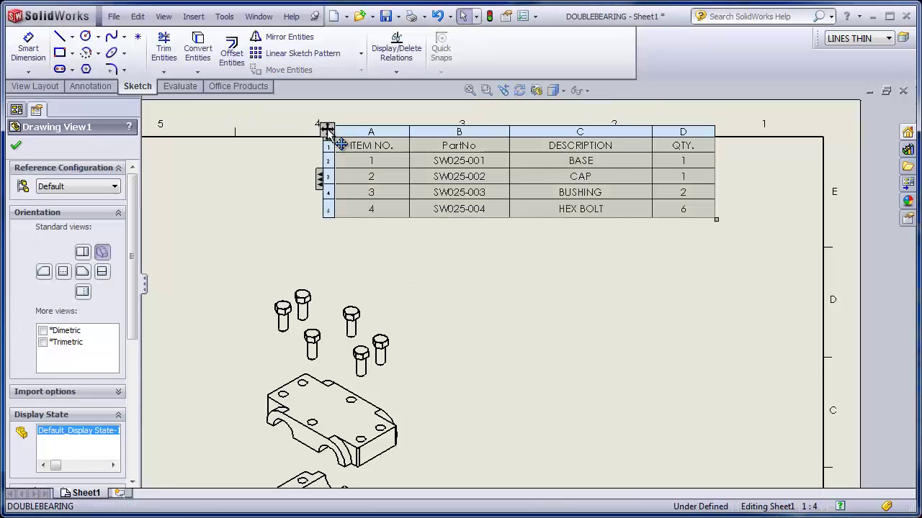
left_click_drag(328, 133, 435, 141)
left_click(576, 286)
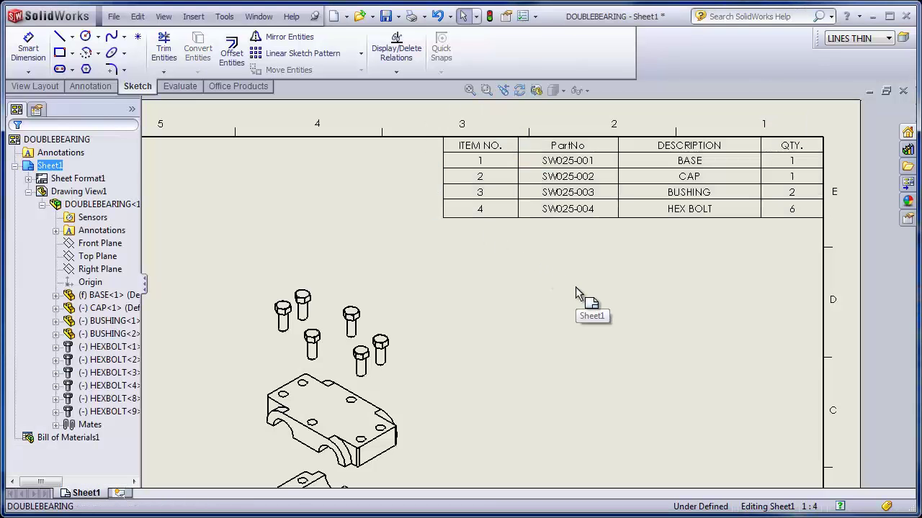
key("f")
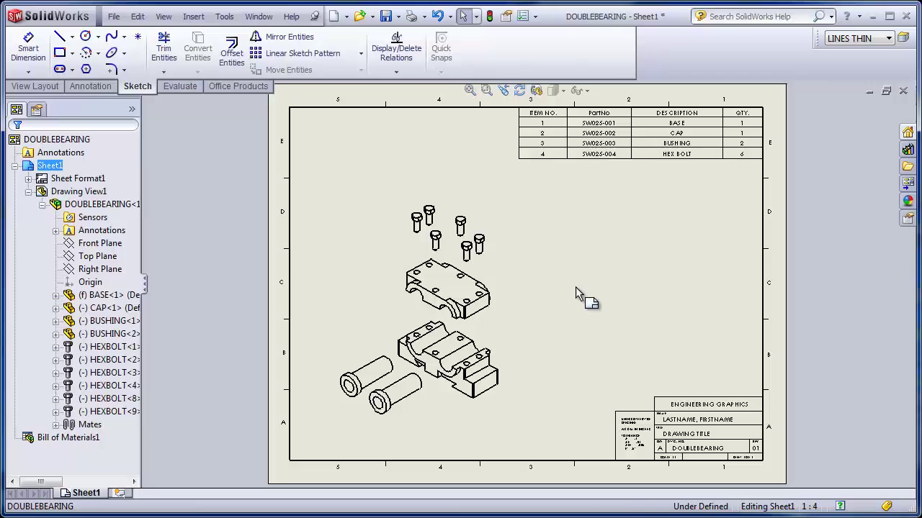
Step: Auto-balloon the exploded view with circular item-number balloons in a square layout, ignoring multiple instances
mouse_move(542, 134)
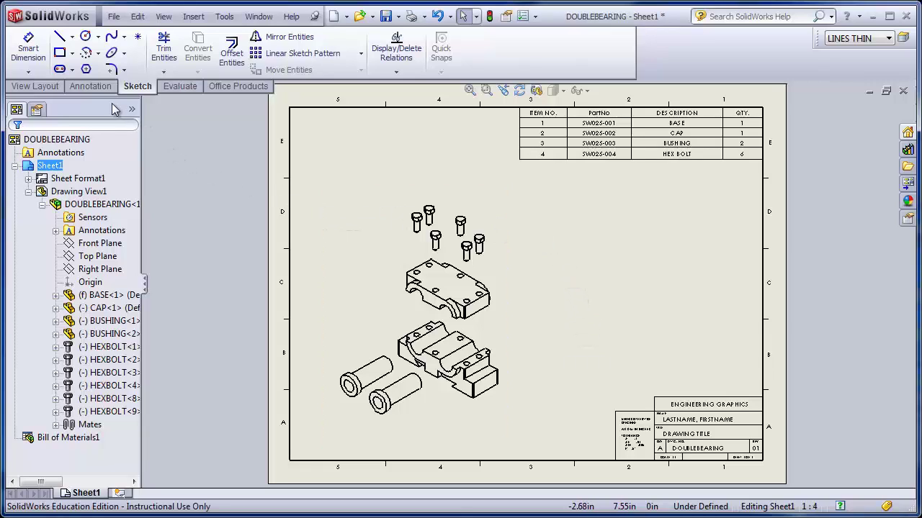
left_click(92, 87)
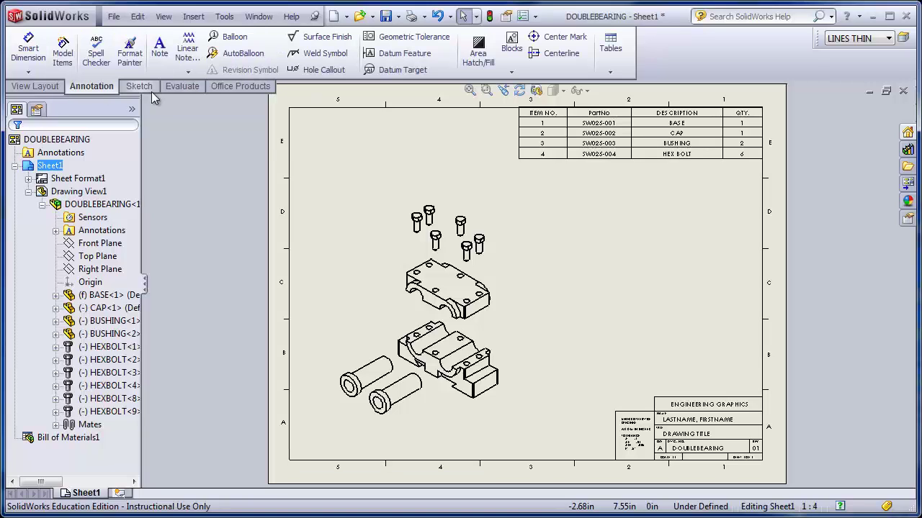
left_click(236, 58)
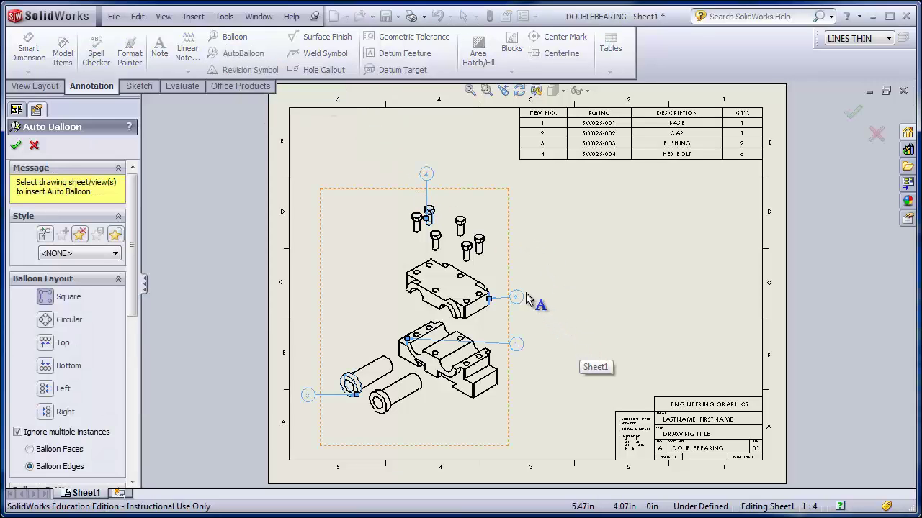
key("Escape")
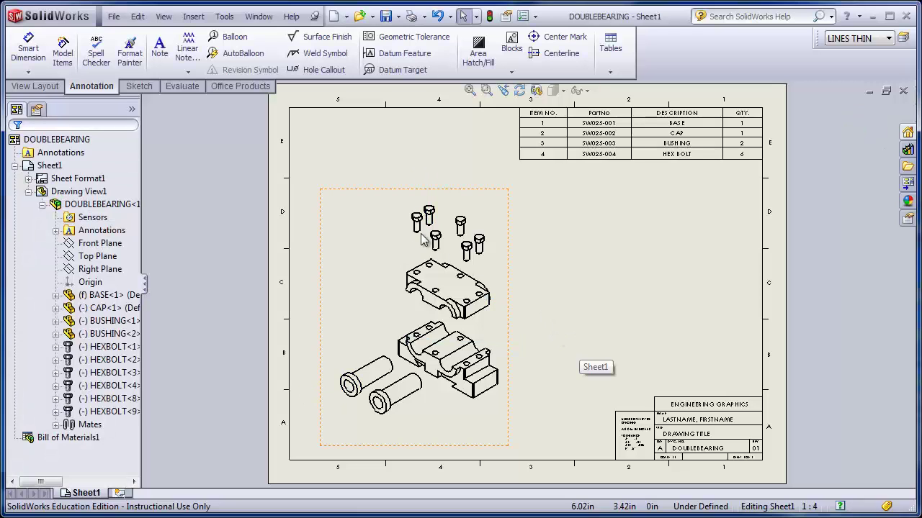
left_click(236, 53)
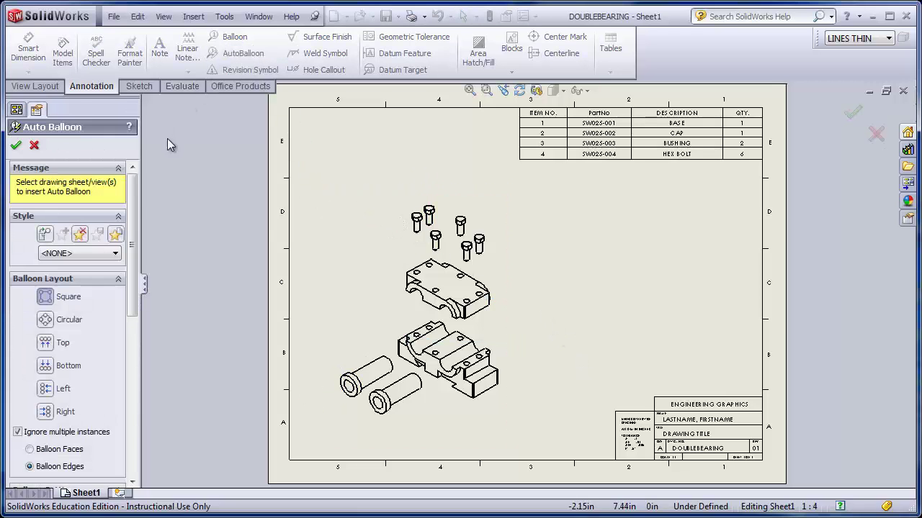
left_click(424, 205)
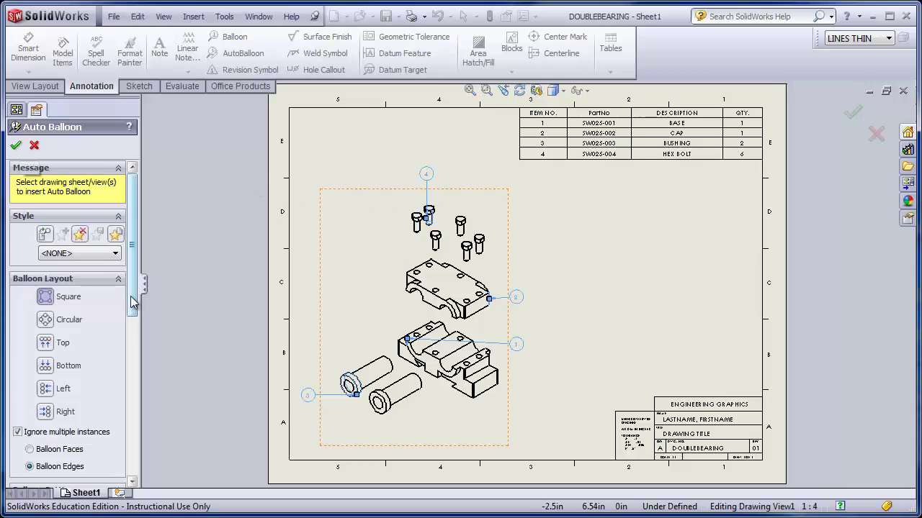
left_click_drag(131, 306, 132, 353)
scroll(87, 252, "up", 3)
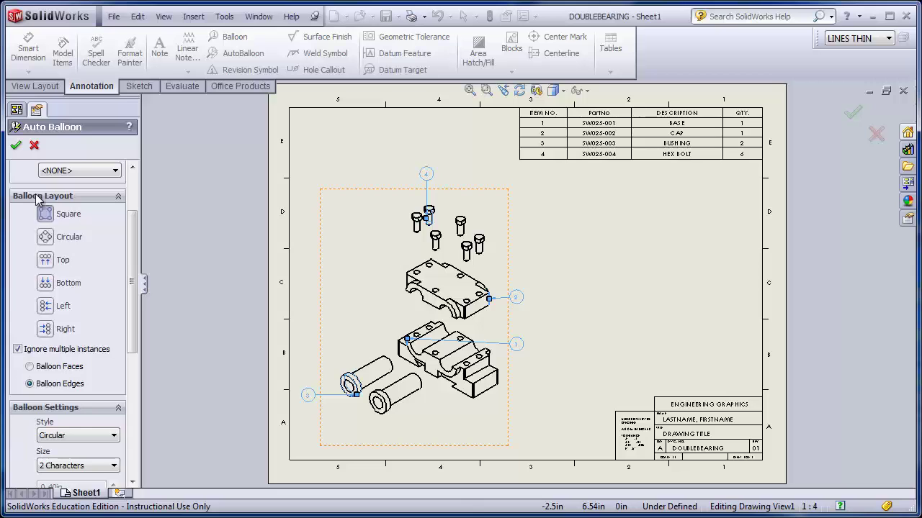
left_click(15, 144)
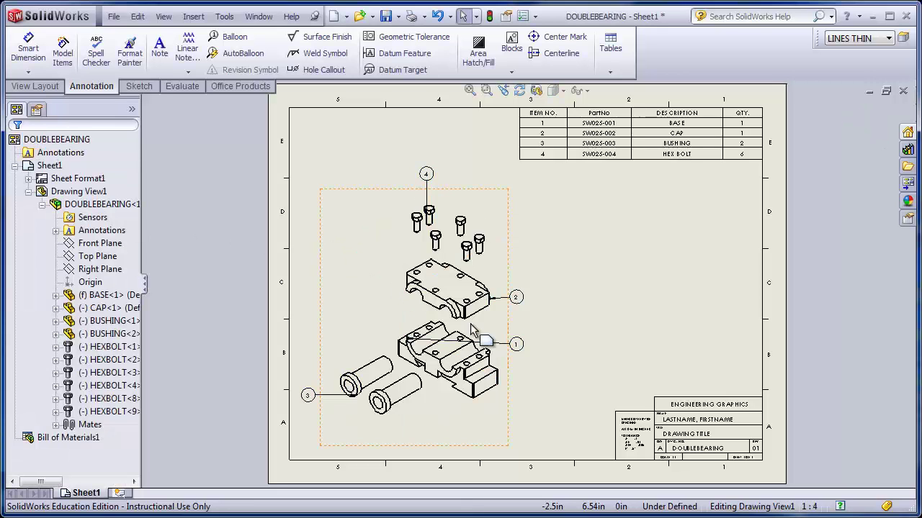
Step: Move balloon 2 above and to the right of the cap, and balloon 1 to the upper left of the base
left_click(532, 272)
left_click_drag(516, 344, 461, 347)
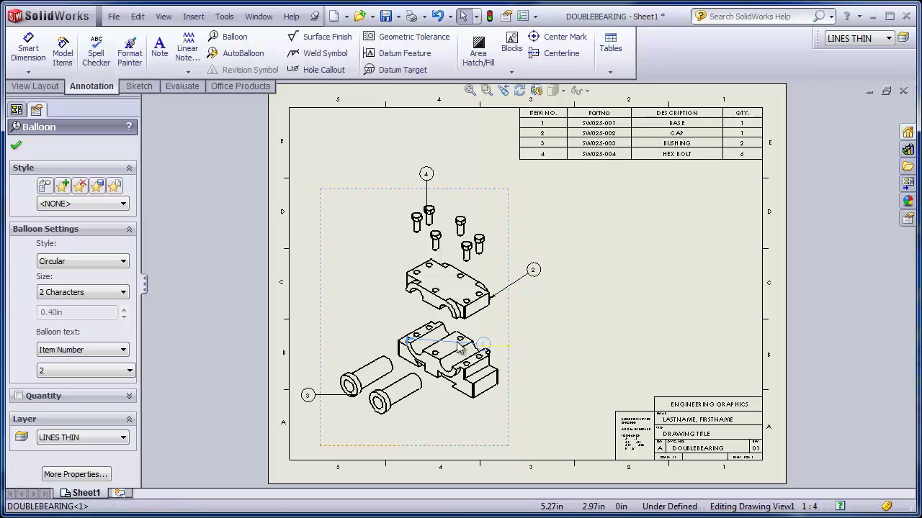
left_click_drag(369, 316, 367, 314)
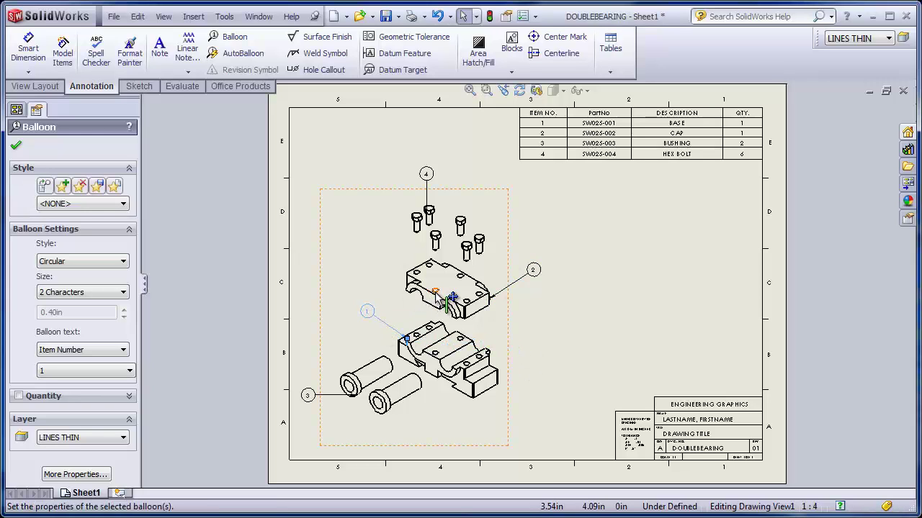
Step: Reattach balloon 1's leader to the base's leftmost vertical edge and shift the balloon slightly down and left
scroll(447, 280, "down", 8)
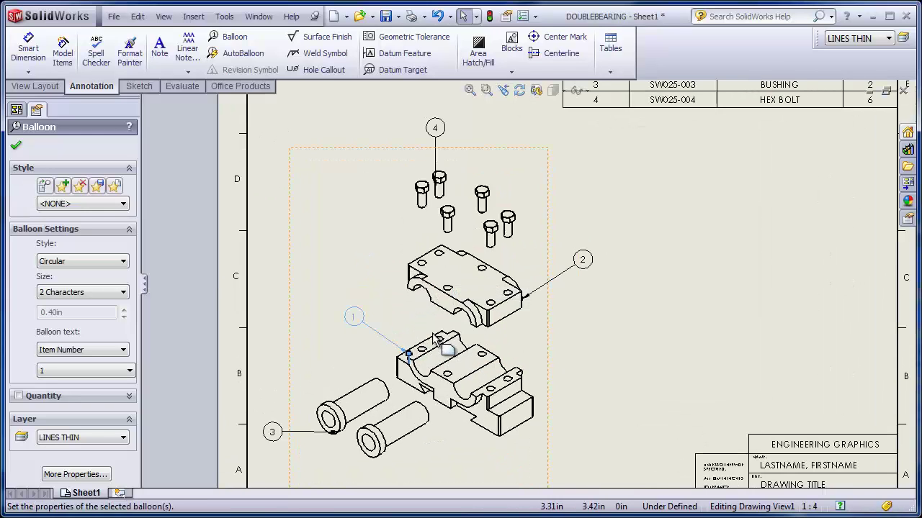
scroll(415, 406, "down", 6)
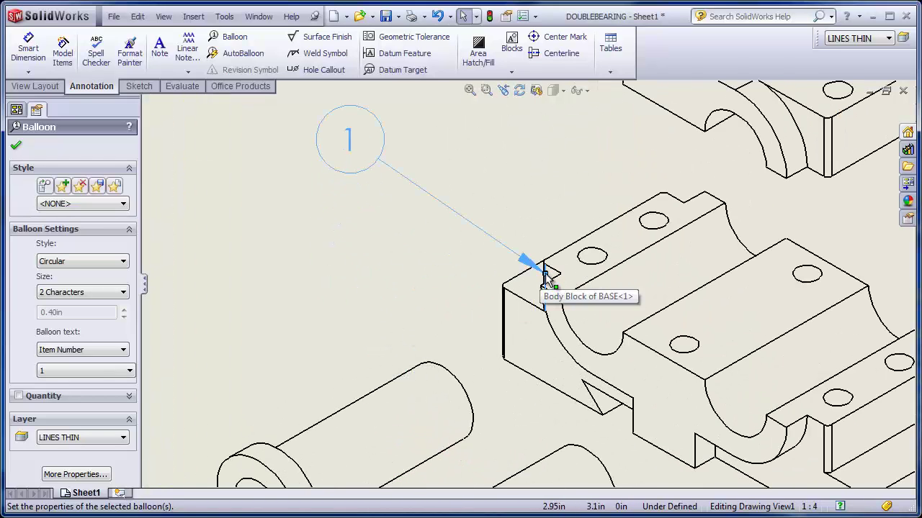
left_click_drag(548, 277, 505, 288)
left_click_drag(354, 144, 326, 160)
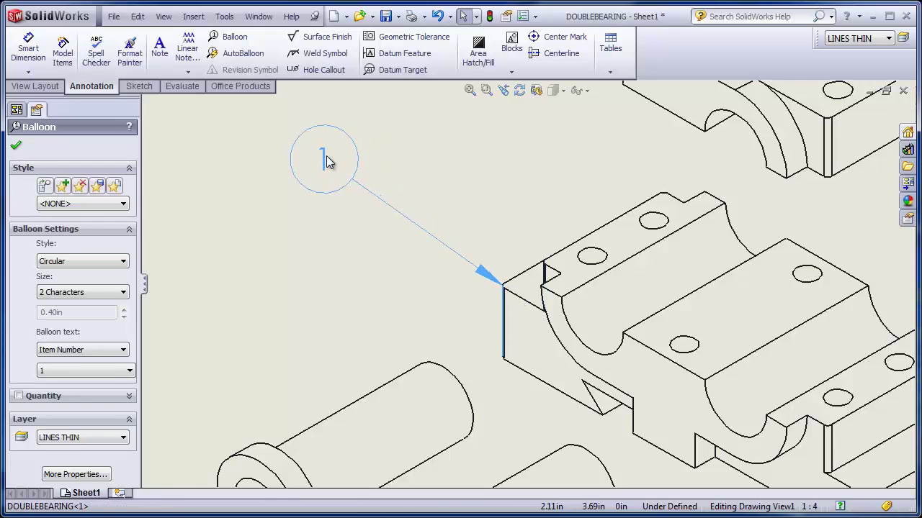
key("f")
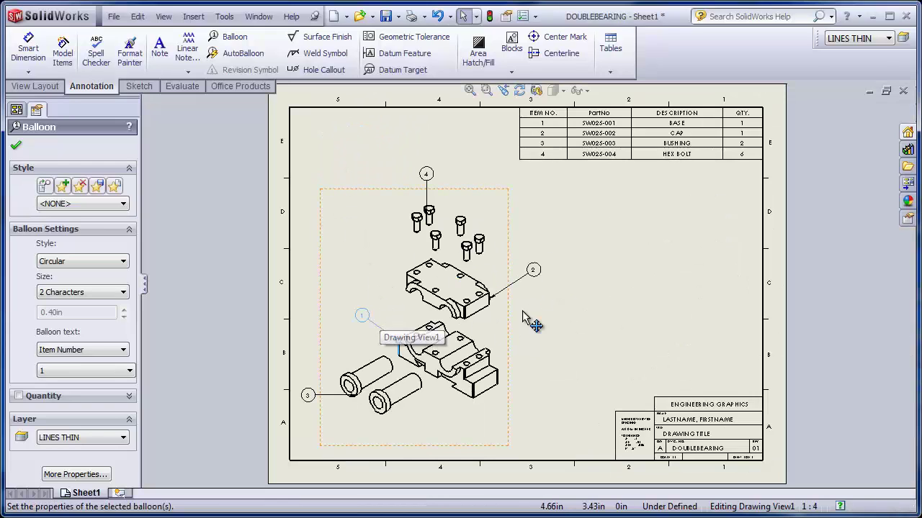
Step: Move balloon 4 to the left of the hex bolts and reattach its leader to the leftmost bolt's shank
left_click_drag(425, 175, 370, 190)
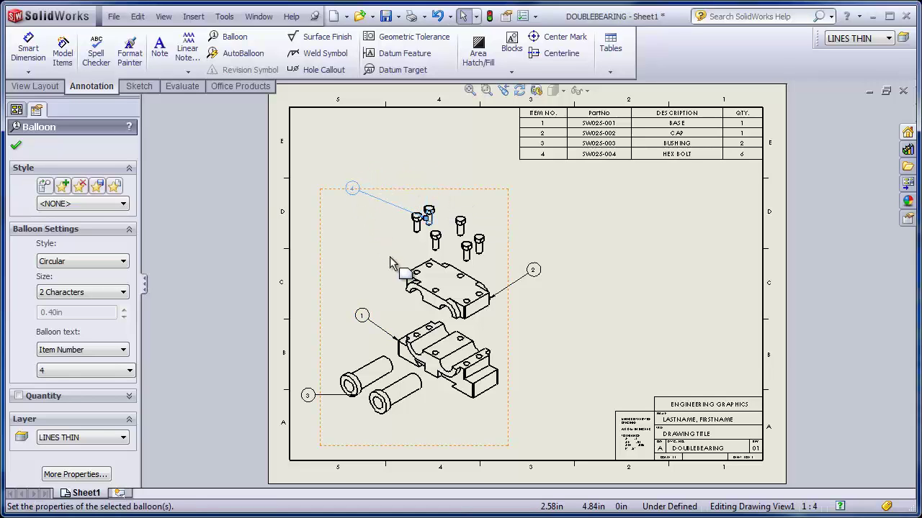
scroll(388, 232, "down", 2)
scroll(388, 232, "down", 3)
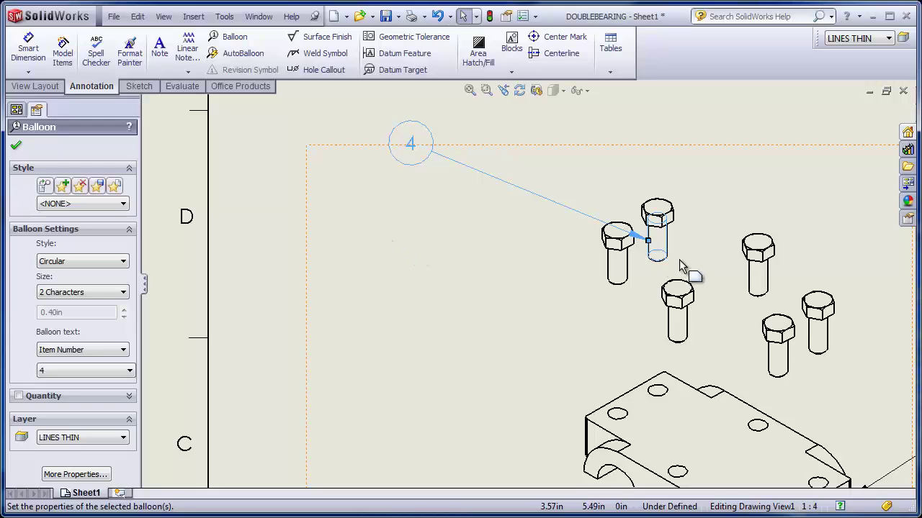
mouse_move(652, 232)
left_mouse_down()
mouse_move(604, 246)
mouse_move(612, 277)
left_mouse_up()
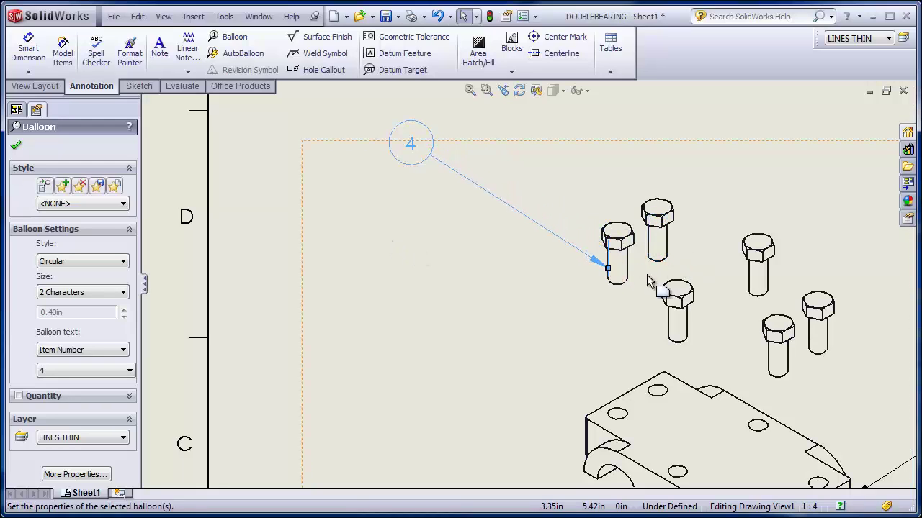
left_click(567, 298)
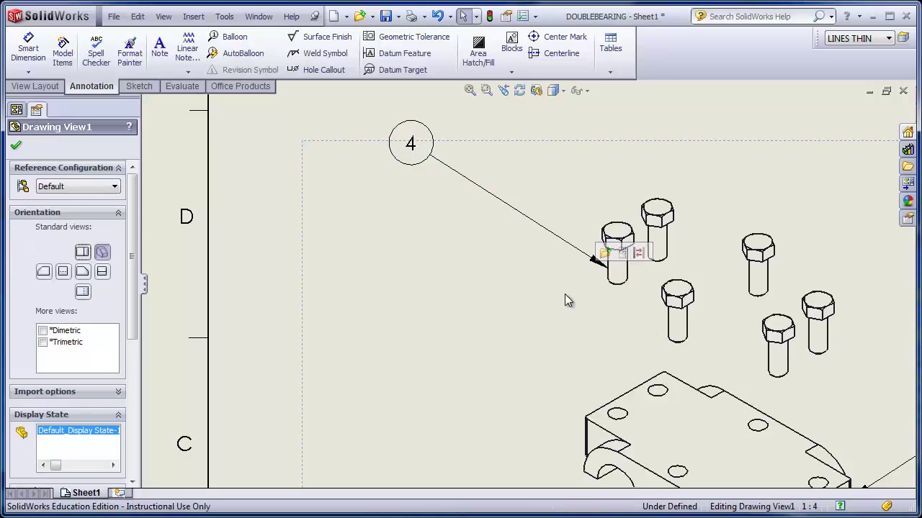
Step: Reposition balloon 4 closer to the upper left of the leftmost hex bolt
left_click(400, 145)
mouse_move(412, 147)
left_mouse_down()
mouse_move(395, 175)
mouse_move(388, 150)
left_mouse_up()
key("f")
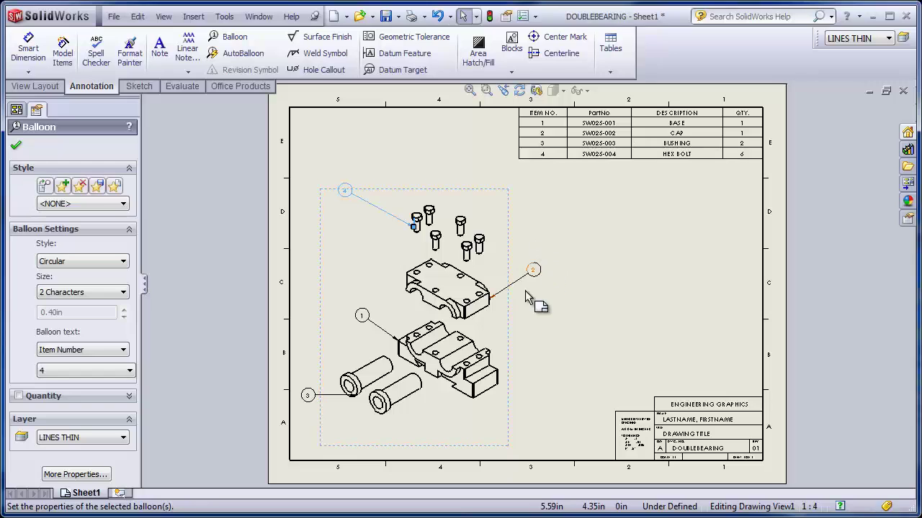
left_click_drag(345, 196, 378, 211)
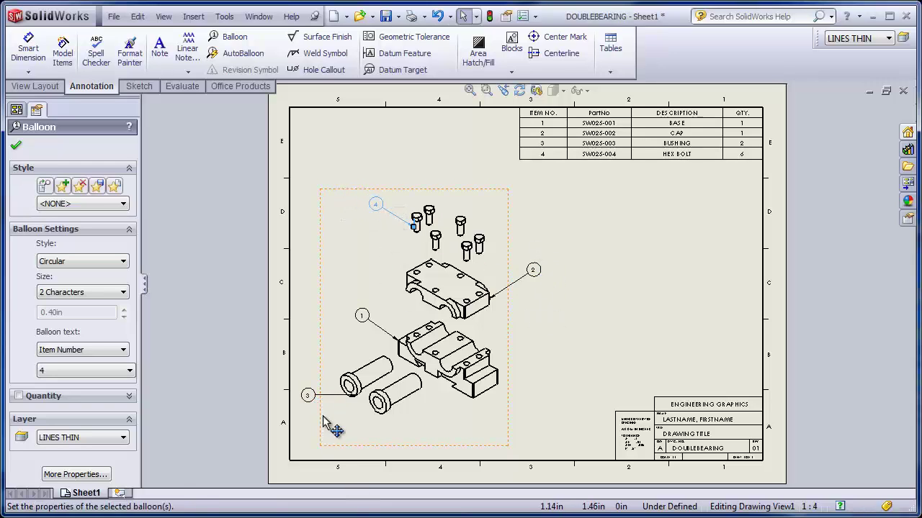
Step: Move balloon 3 to the upper left of the left bushing and reattach its leader to the upper-left area of the bushing's flange
scroll(364, 421, "down", 1)
scroll(370, 422, "up", 3)
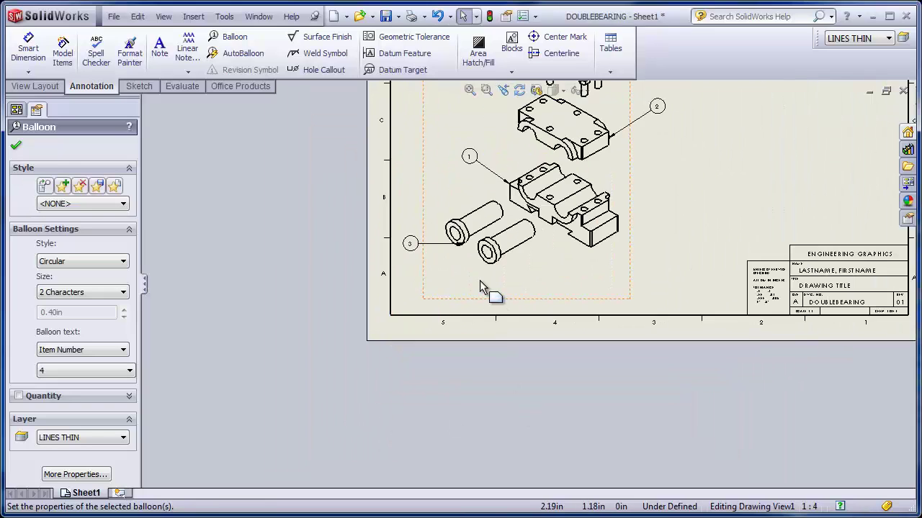
scroll(481, 270, "up", 3)
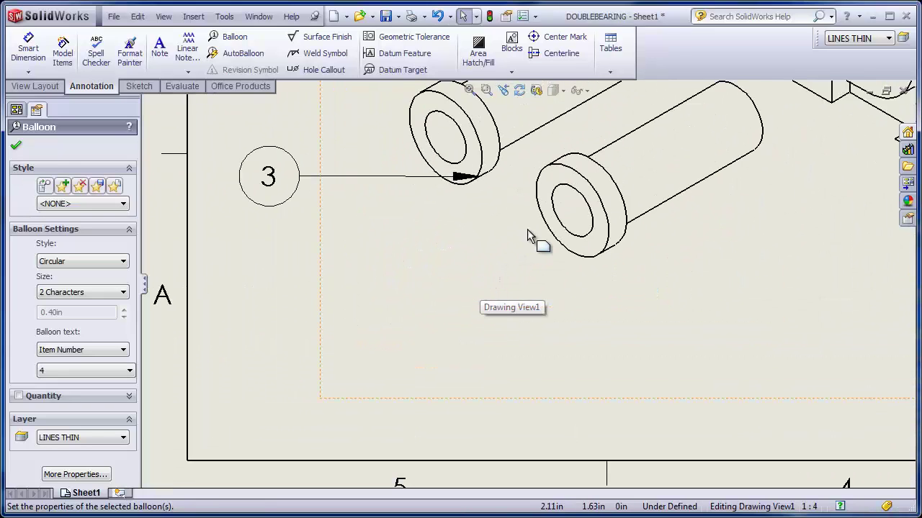
scroll(514, 241, "up", 2)
middle_click_drag(498, 216, 552, 382)
scroll(562, 424, "up", 1)
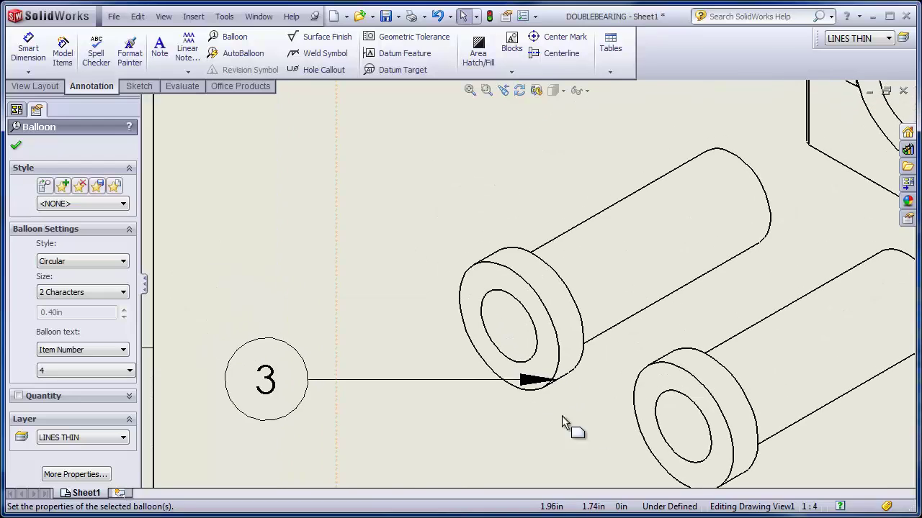
left_click_drag(296, 404, 240, 128)
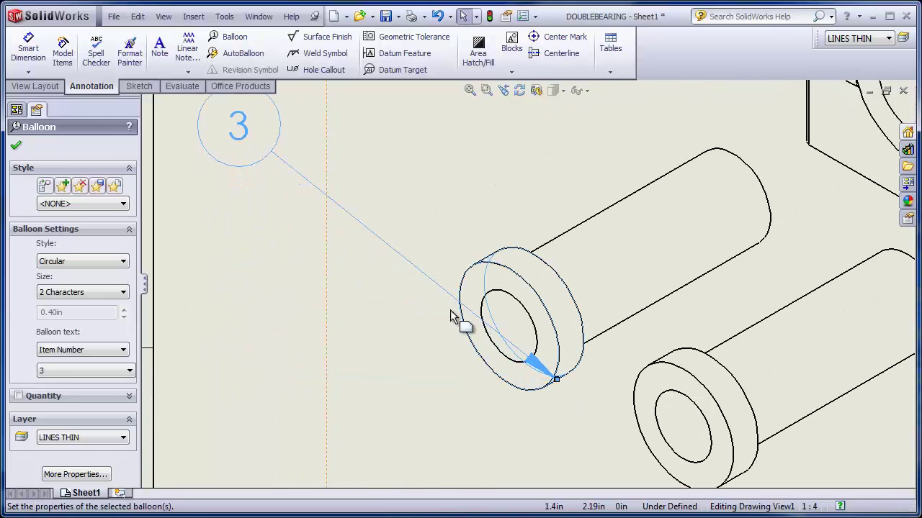
left_click_drag(558, 380, 465, 279)
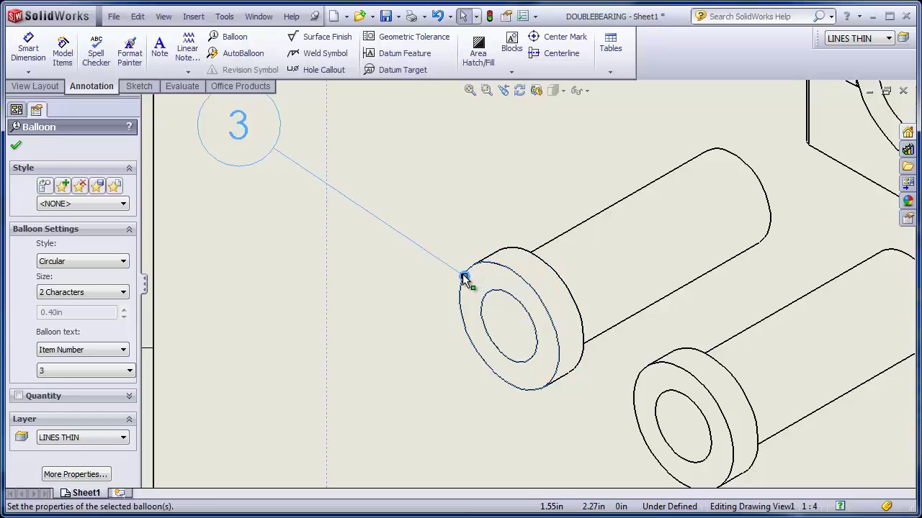
key("f")
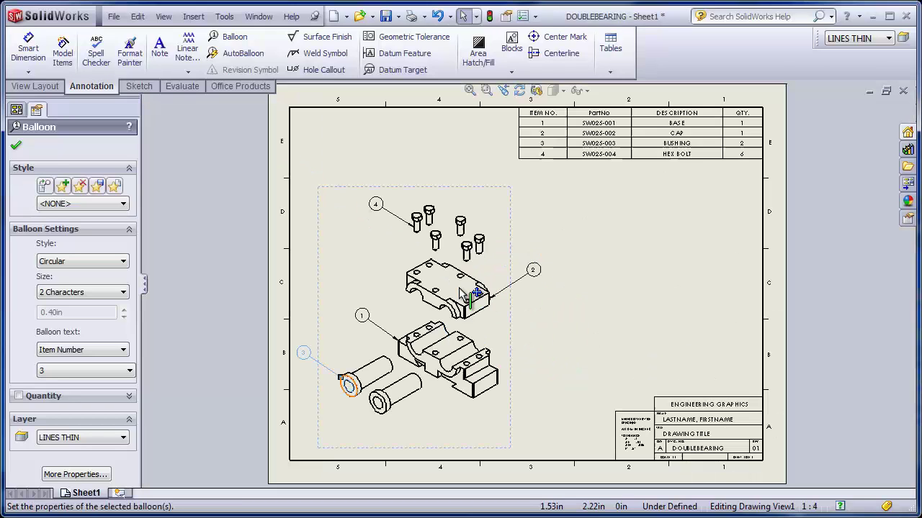
left_click(317, 360)
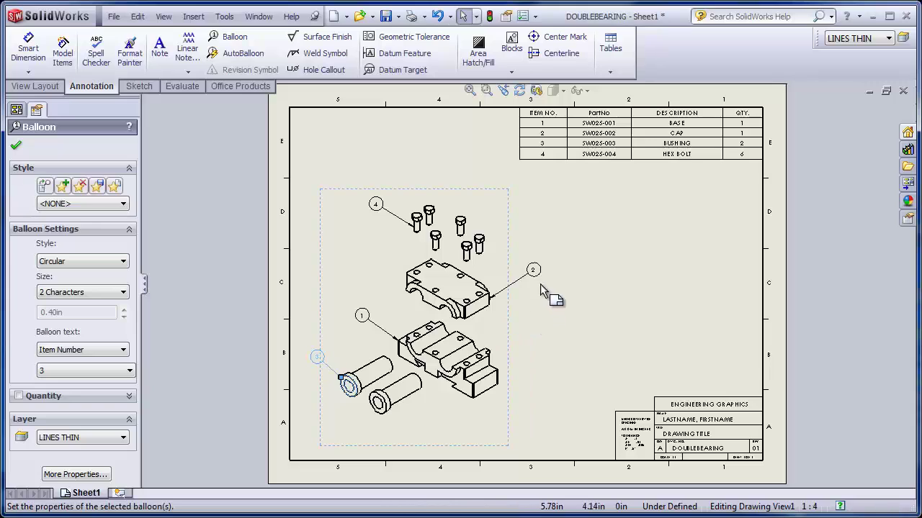
Step: Move balloon 2 slightly closer to the cap and balloon 4 slightly closer to the hex bolts
left_click_drag(536, 279, 530, 296)
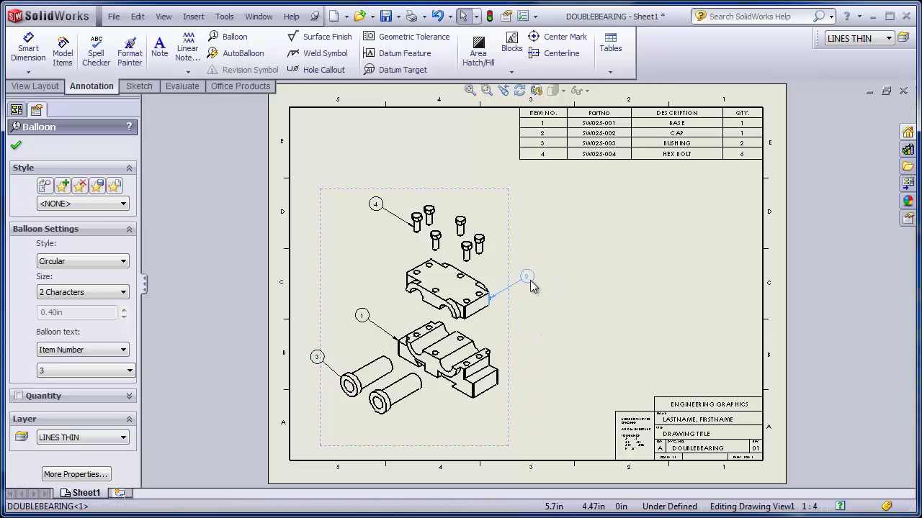
mouse_move(384, 207)
left_mouse_down()
mouse_move(383, 198)
mouse_move(384, 207)
left_mouse_up()
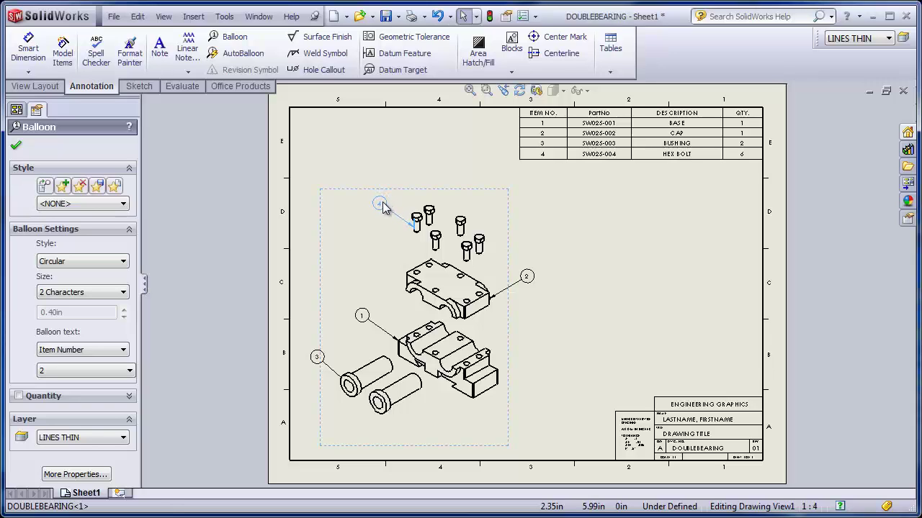
left_click(573, 380)
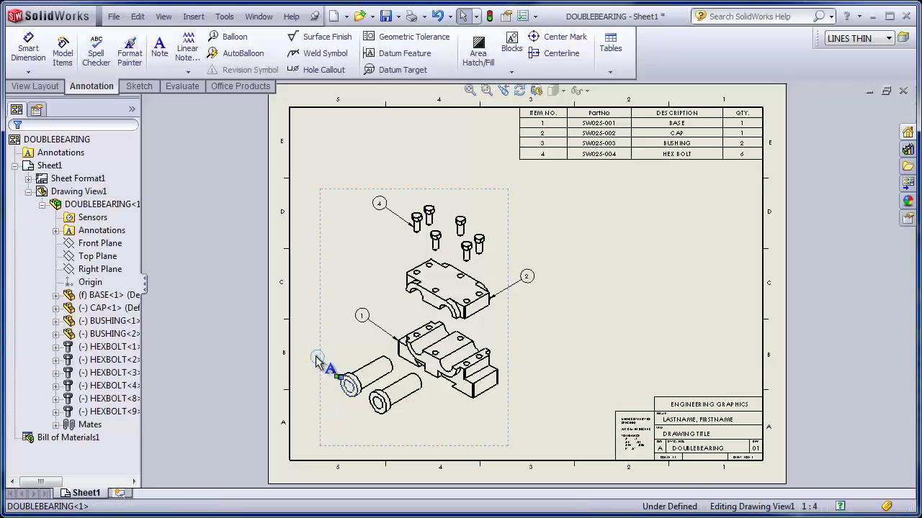
Step: Change the leader end of balloon 3 on the left bushing from a dot to a solid filled arrowhead
scroll(327, 403, "down", 8)
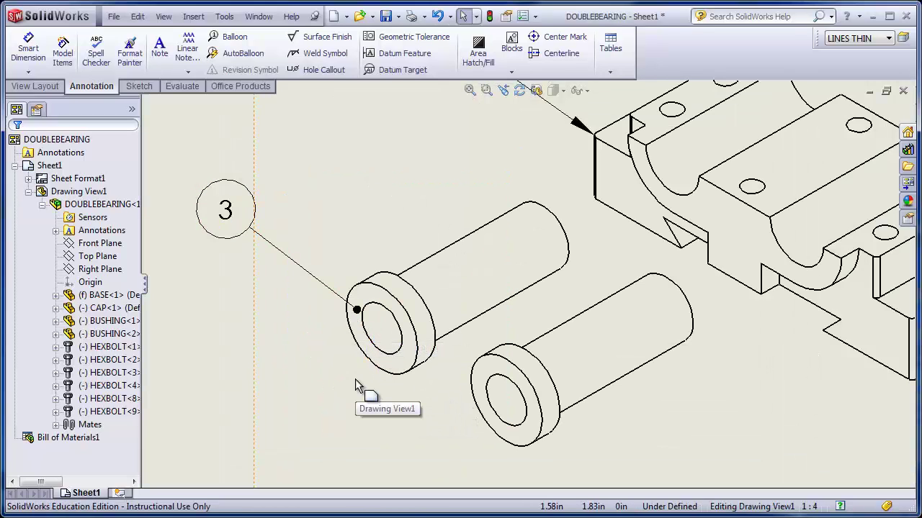
left_click(335, 294)
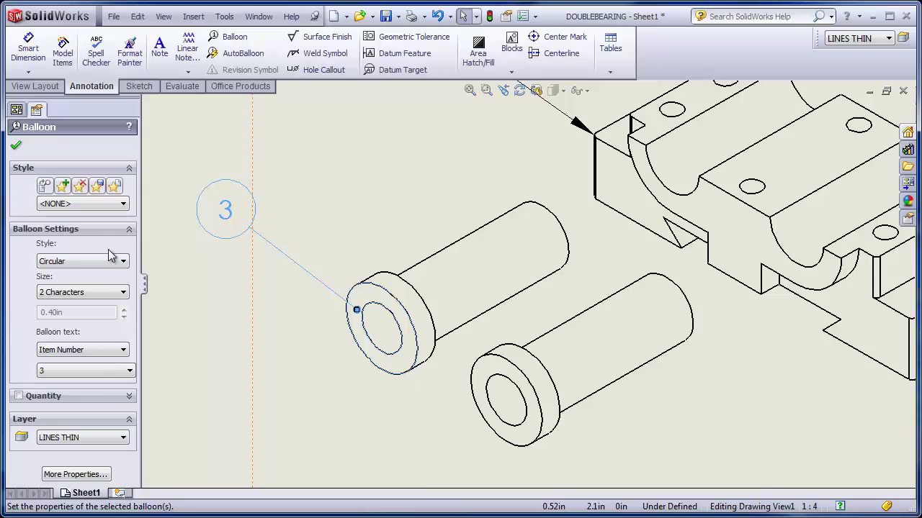
left_click(72, 474)
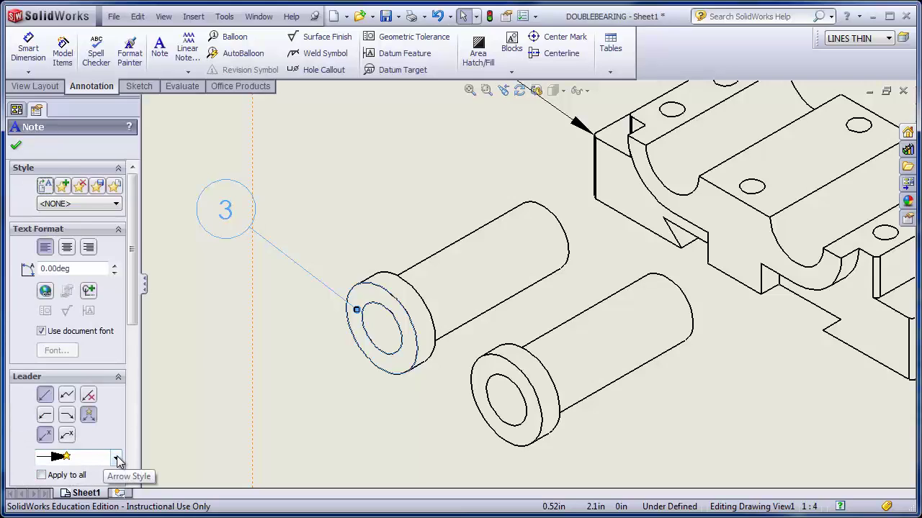
left_click(113, 459)
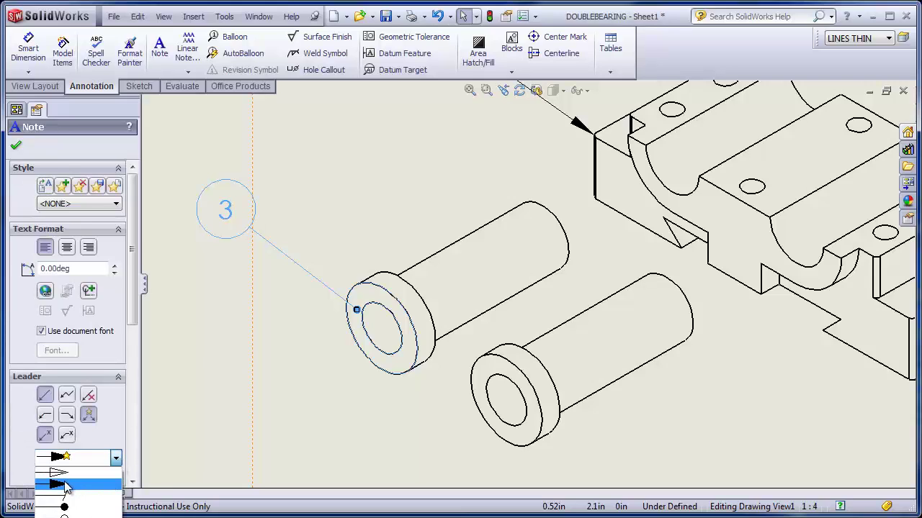
left_click(67, 484)
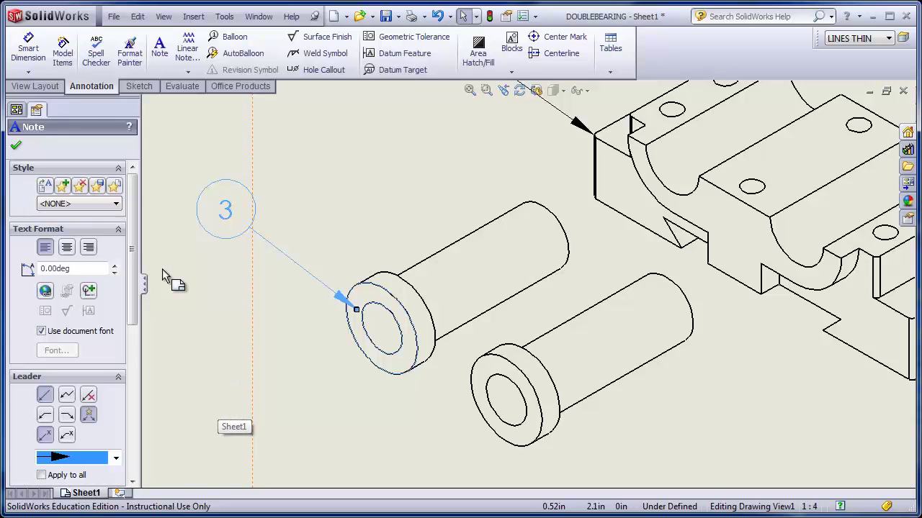
left_click(16, 145)
key("f")
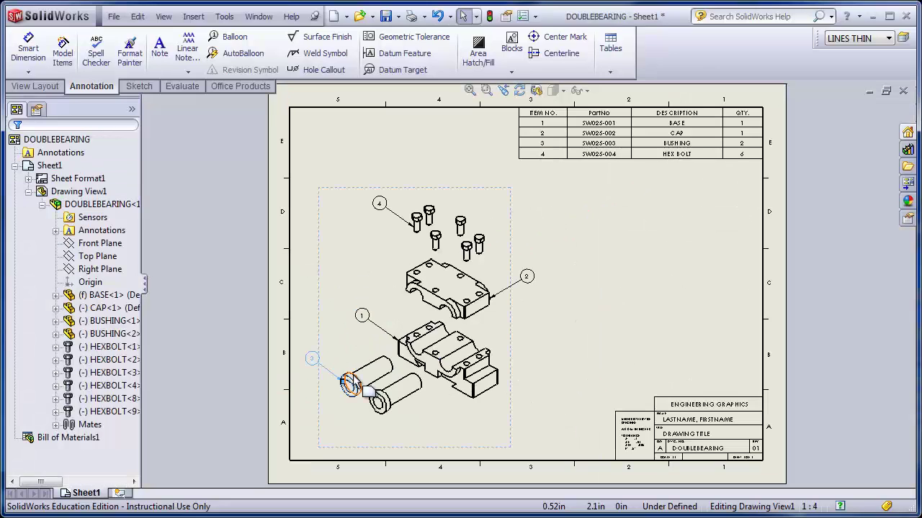
left_click(604, 382)
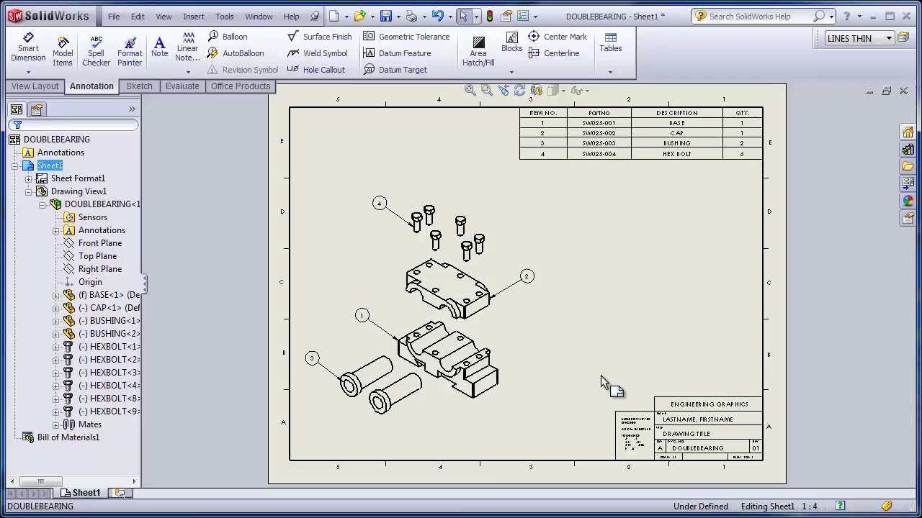
Step: Move the exploded assembly view slightly up and to the right on the sheet, carrying its balloons along
left_click_drag(512, 344, 549, 331)
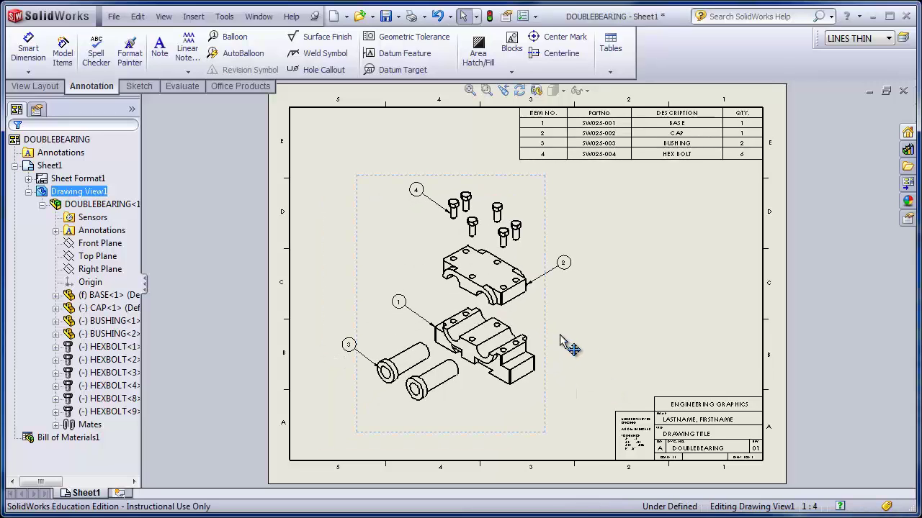
left_click(580, 308)
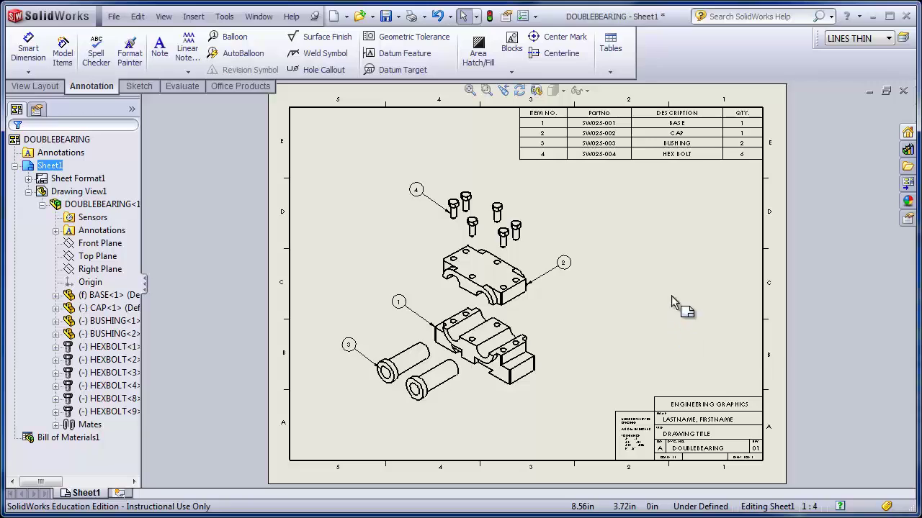
left_click(670, 157)
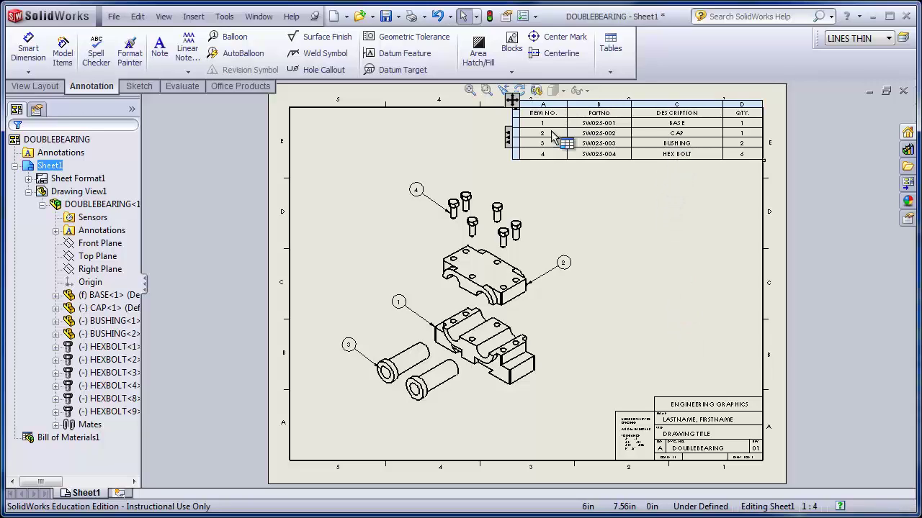
left_click(616, 209)
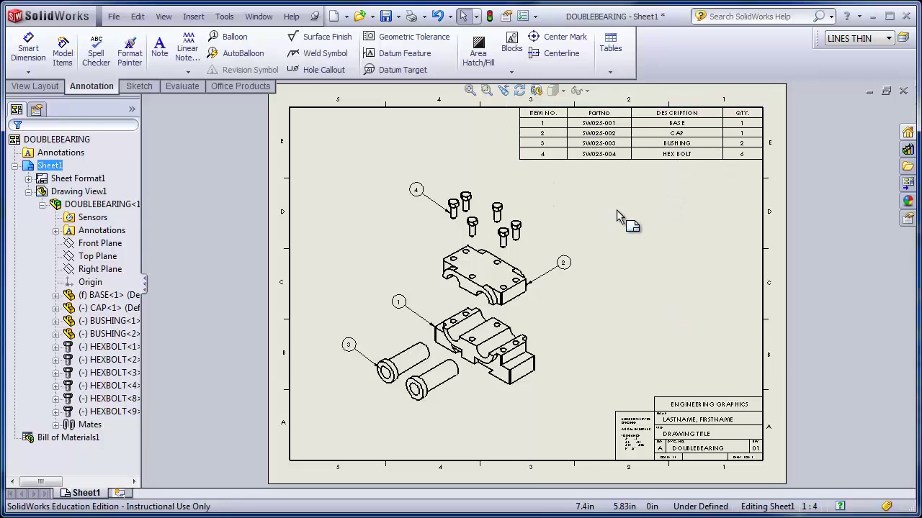